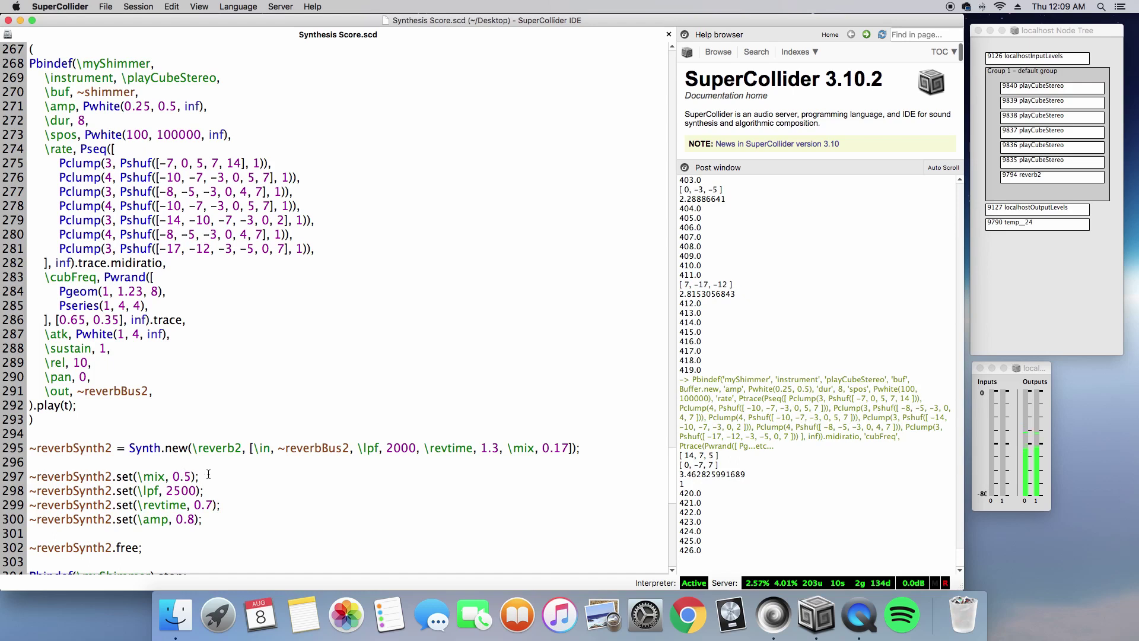
Set the ~reverbSynth2 mix to 0.25 and evaluate that line
type("2")
key("super+Return")
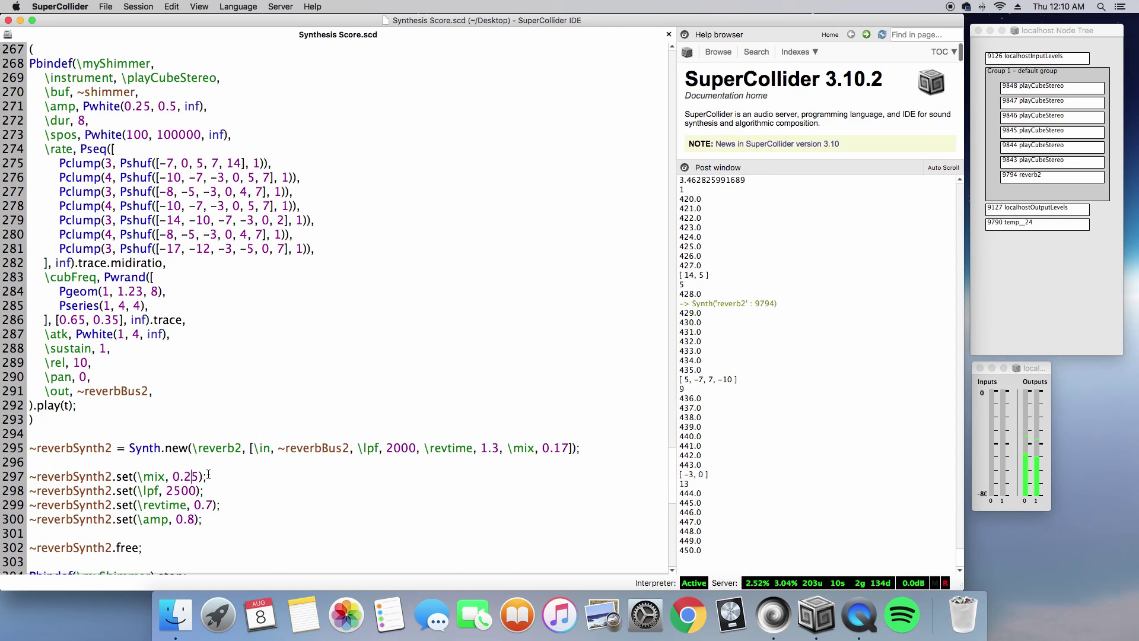
Stop the myShimmer Pbindef and free ~reverbSynth2 by evaluating their stop and free lines
scroll(237, 493, "down", 3)
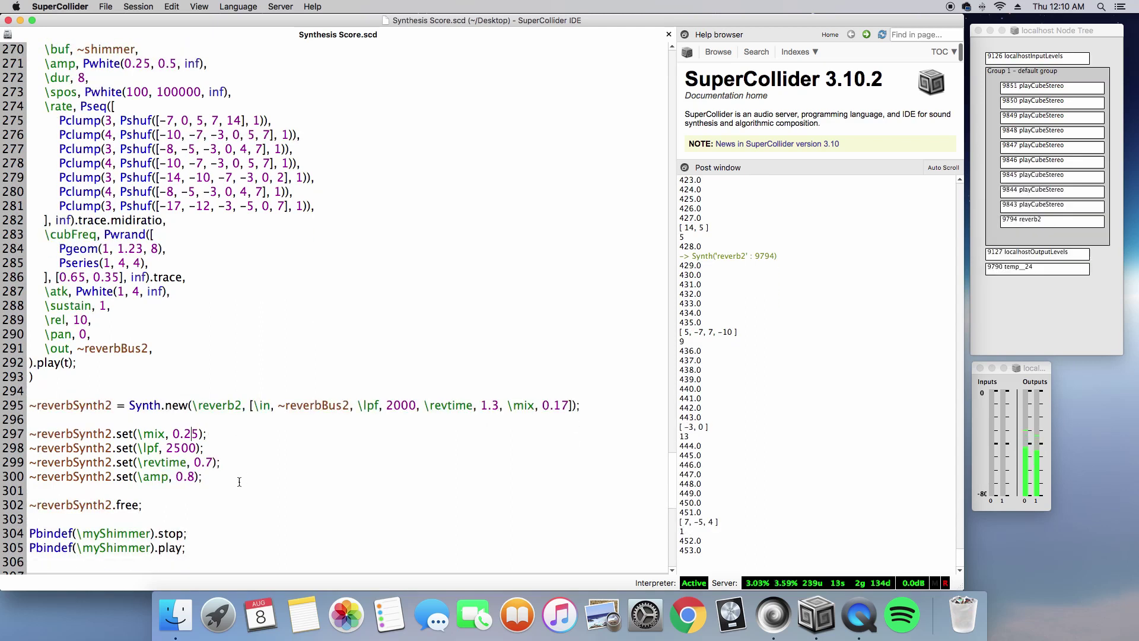
left_click(197, 534)
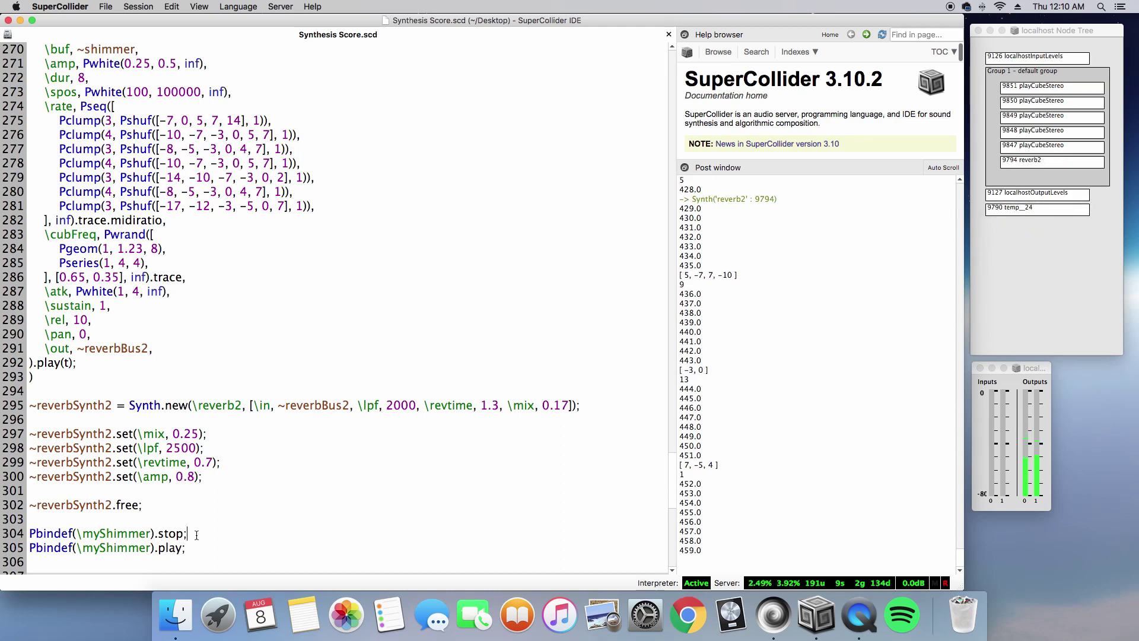
key("shift+Return")
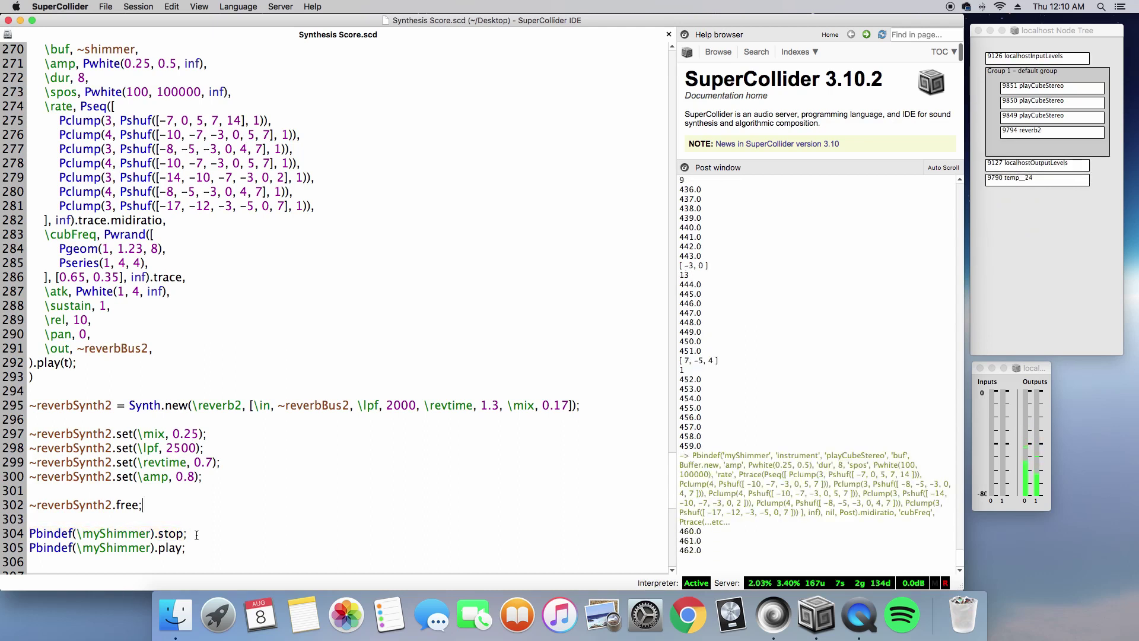
key("Up")
key("Up")
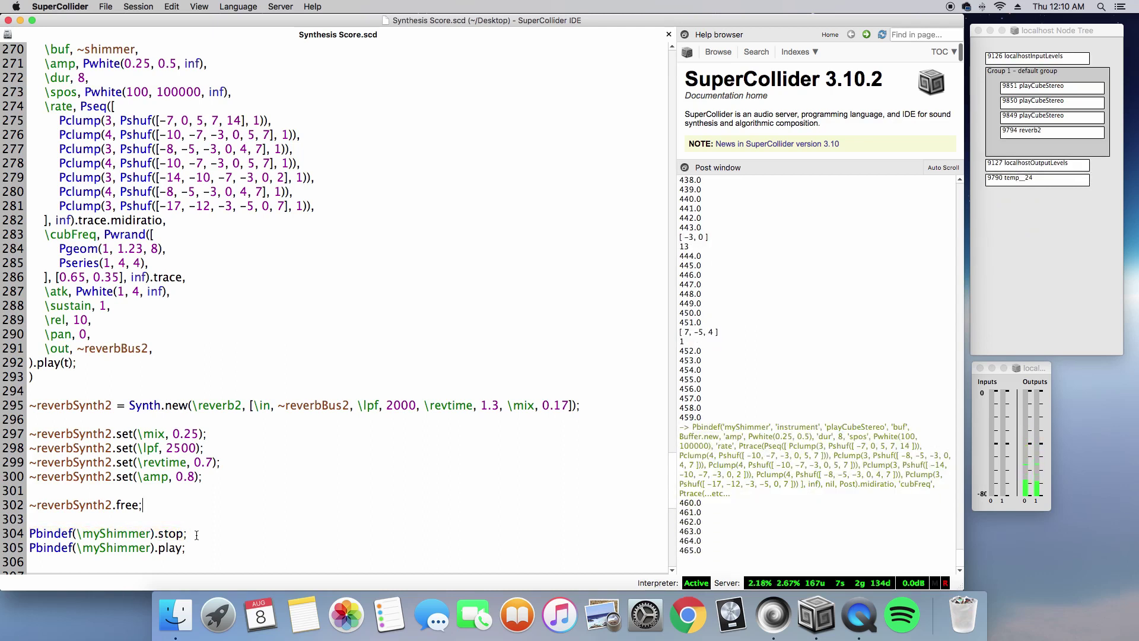
key("shift+Return")
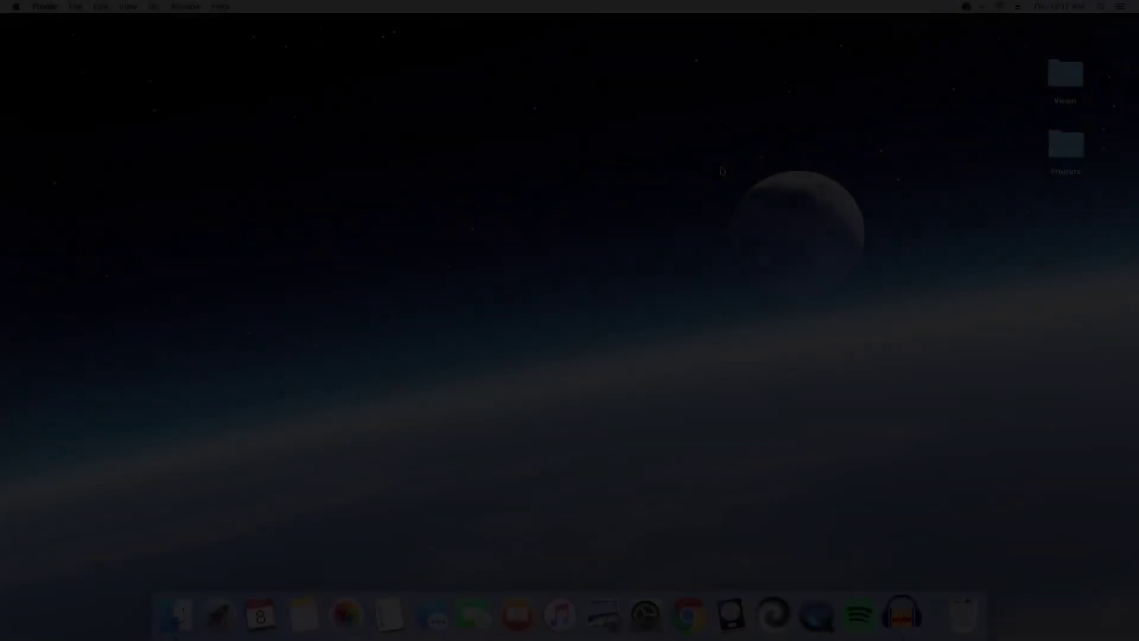
Find and open the SuperCollider Recordings folder on the Mac
key("super+space")
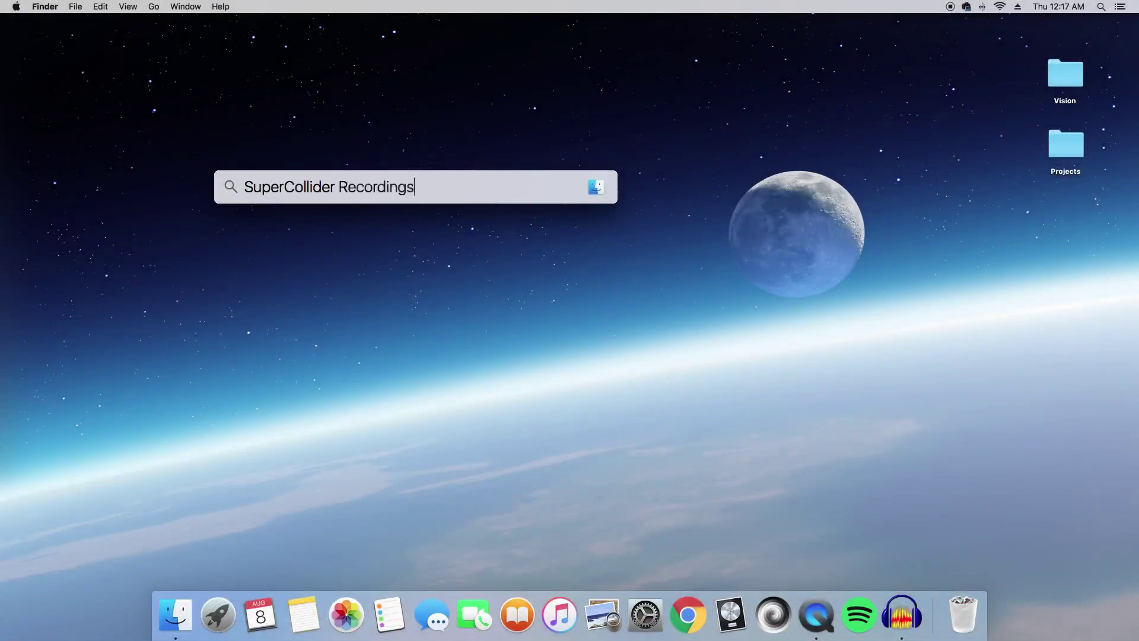
type("SuperCollider Recordings")
key("Return")
Move all three SC_190808 AIFF recordings from the folder to the desktop, close the folder, and space the files apart
left_click(241, 150)
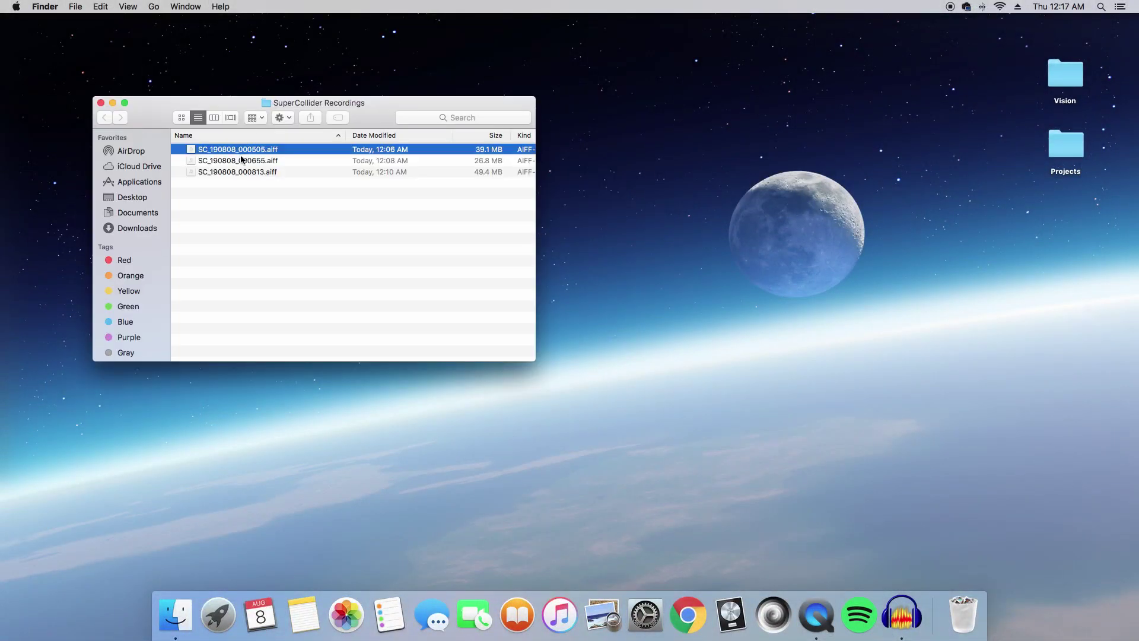
left_click(241, 172, "shift")
left_click_drag(245, 150, 938, 148)
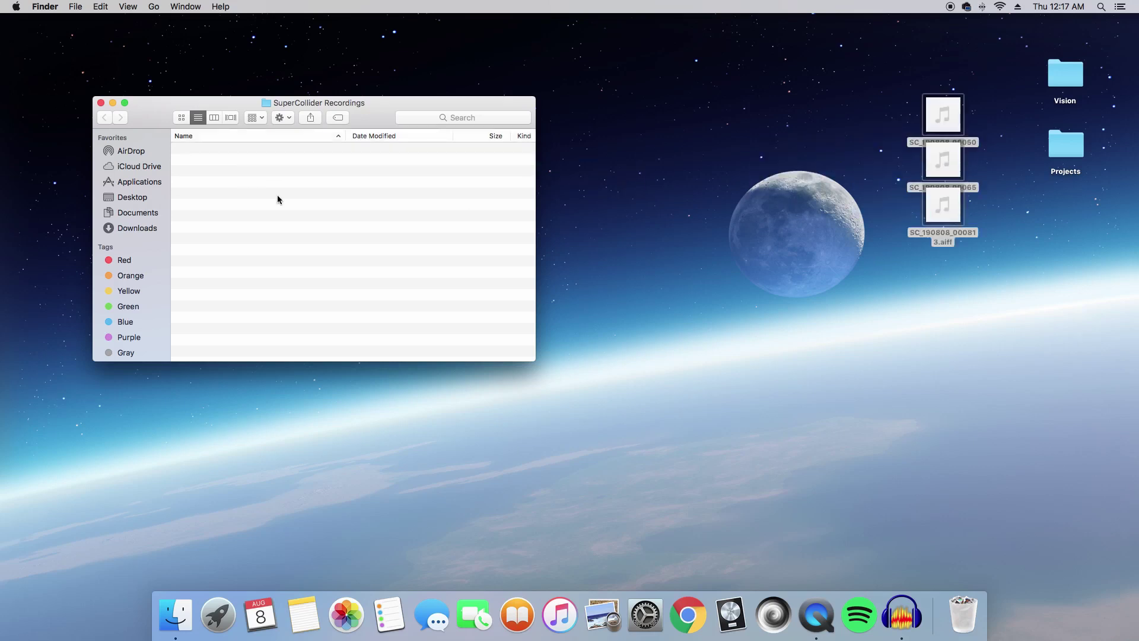
left_click(102, 103)
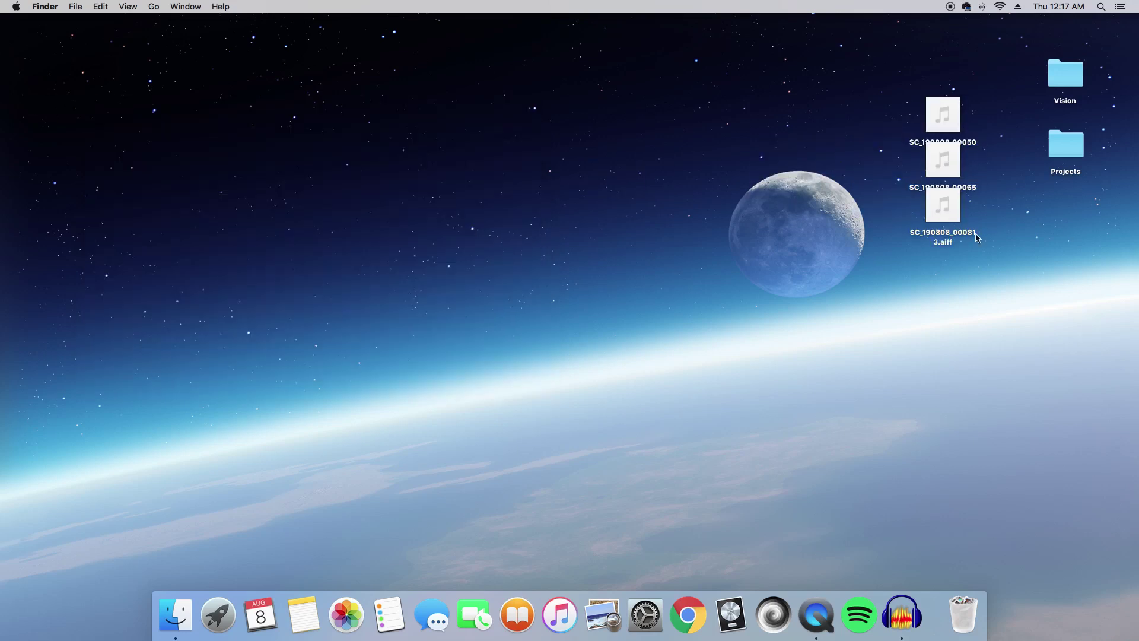
left_click_drag(943, 206, 1013, 256)
left_click_drag(946, 186, 945, 198)
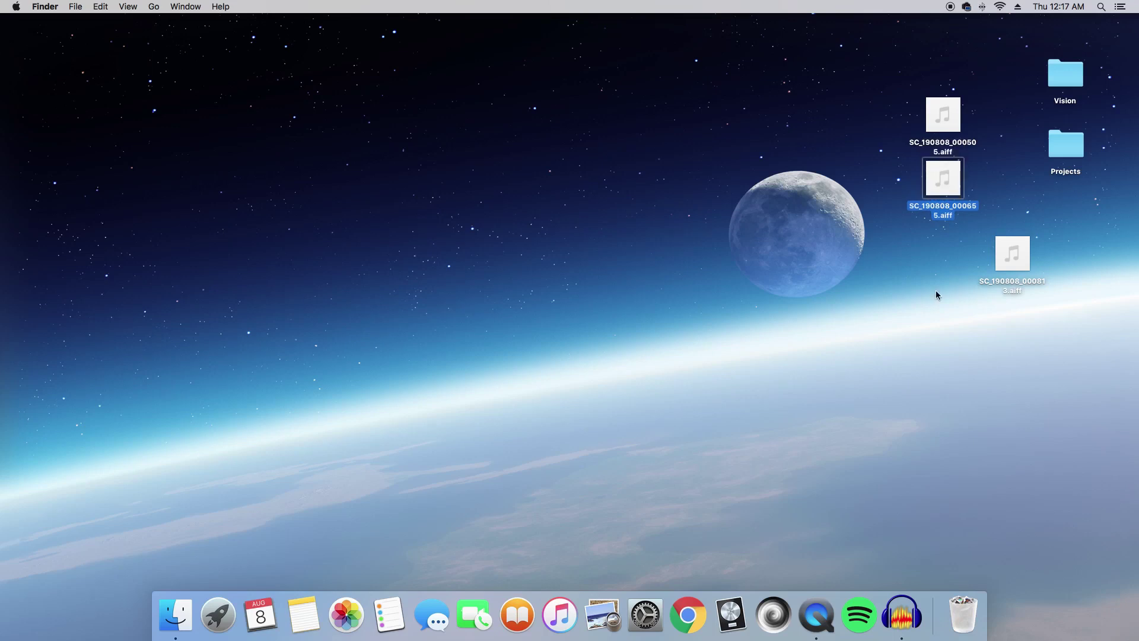
Switch to Audacity, import SC_190808_000505.aiff from the desktop, and delete the silence before its first sound
left_click(900, 617)
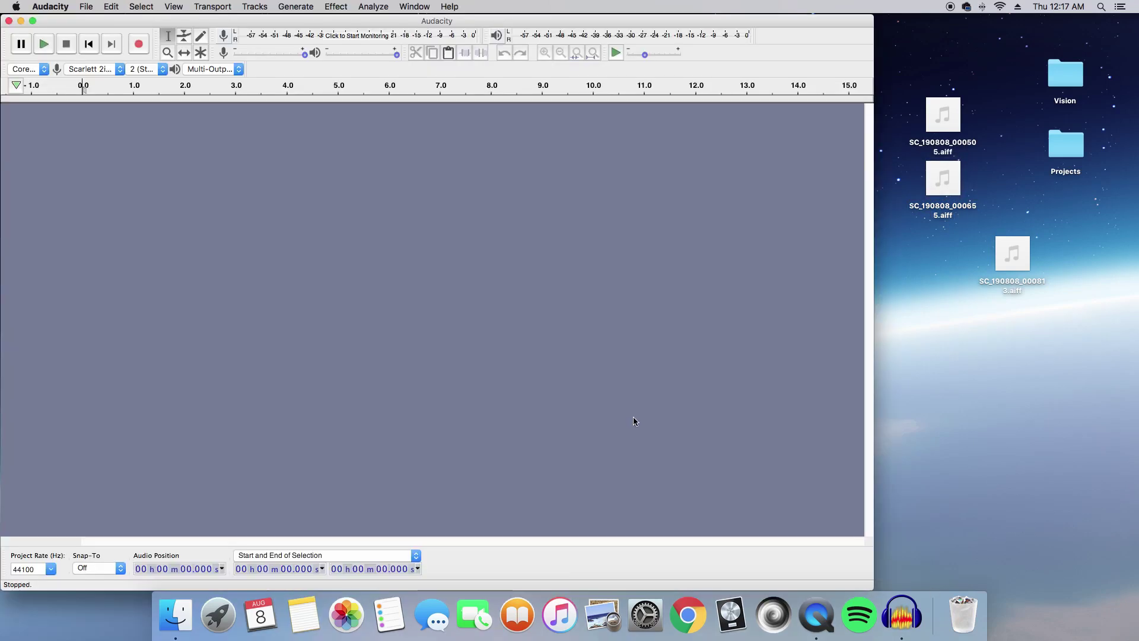
left_click_drag(929, 150, 156, 158)
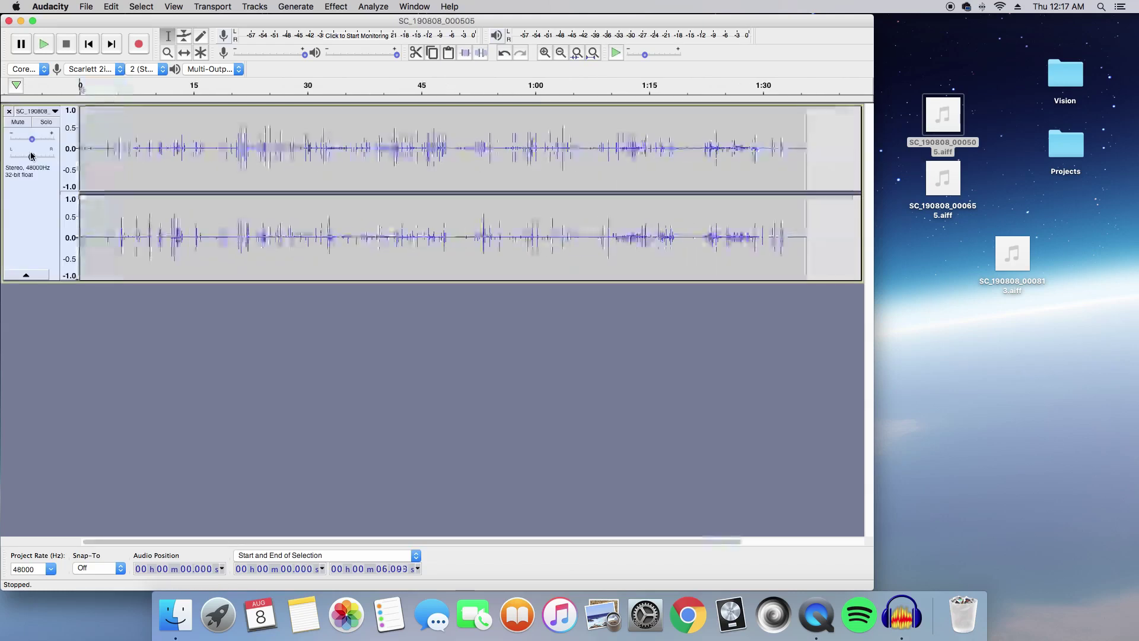
key("super+1")
key("super+1")
key("super+1")
key("super+1")
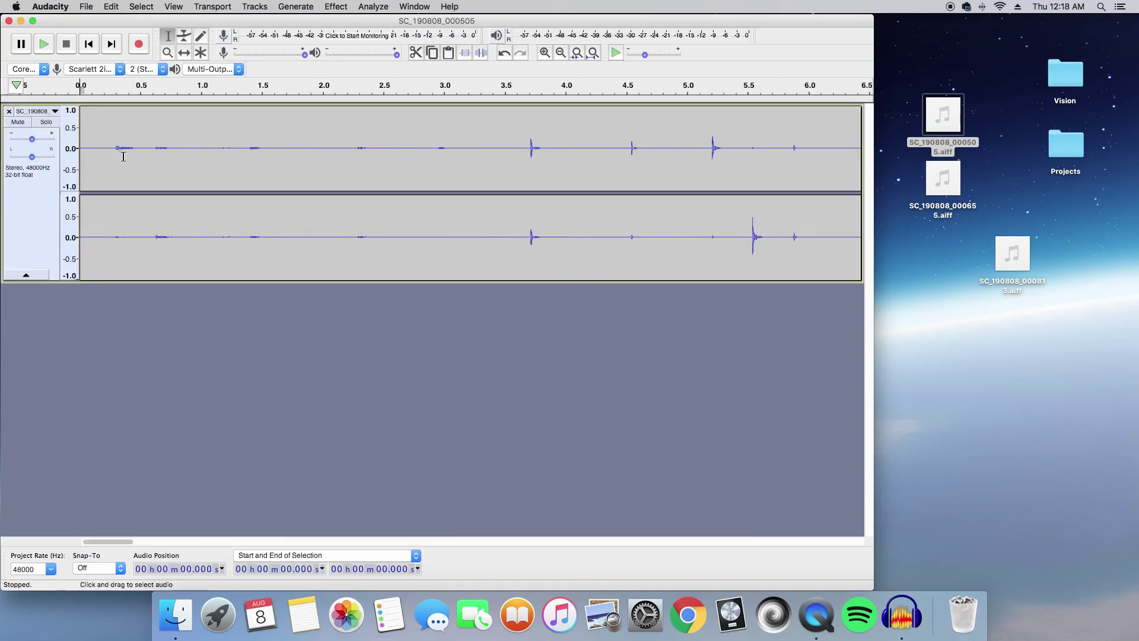
left_click_drag(115, 149, 78, 151)
key("Delete")
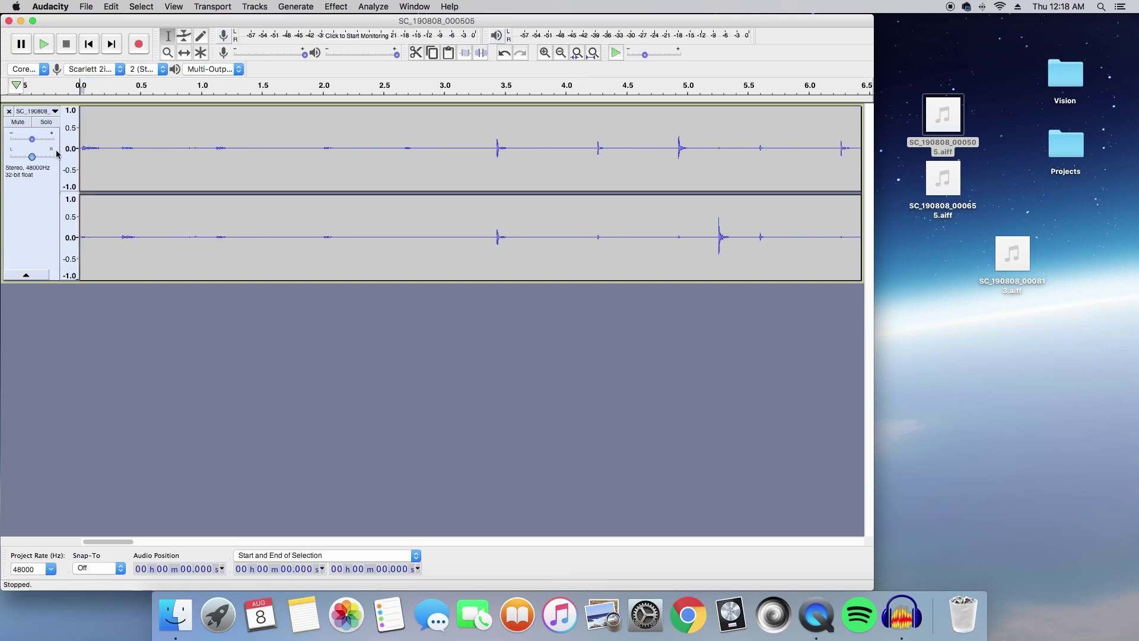
Apply Change Tempo to the whole track with a 0 percent change, from 90 to 90 beats per minute
left_click(58, 155)
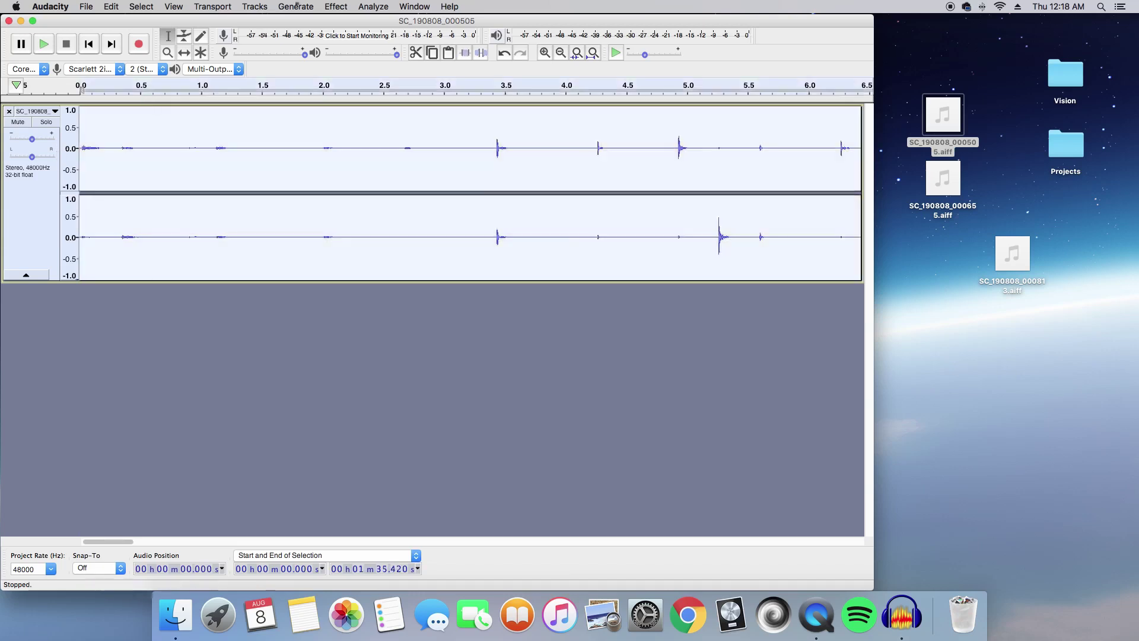
left_click(295, 7)
mouse_move(336, 6)
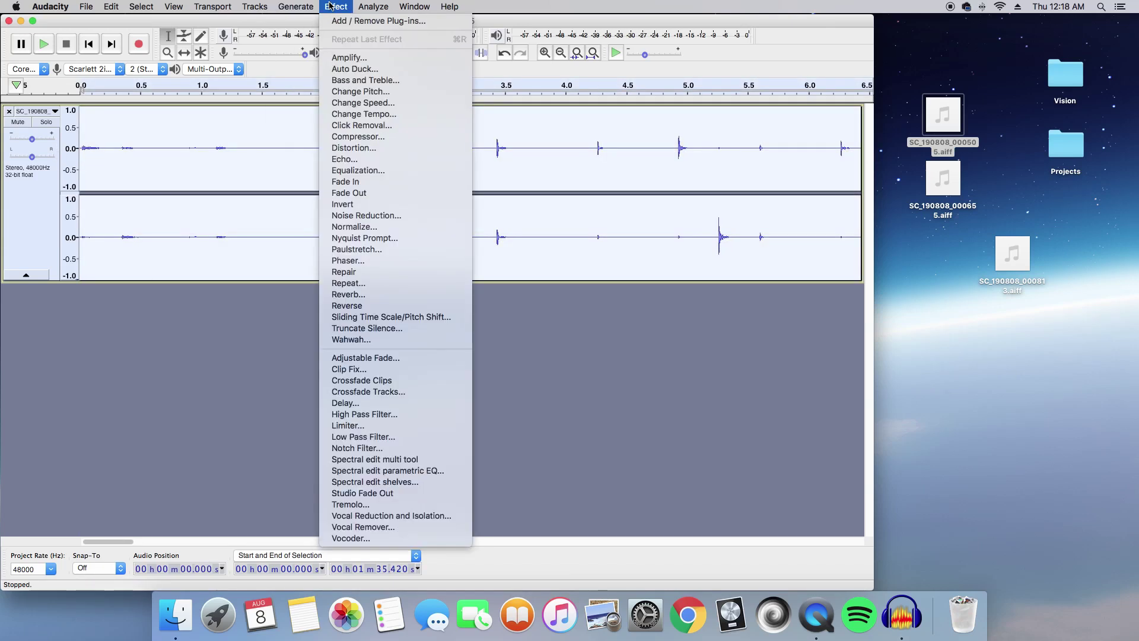
left_click(356, 113)
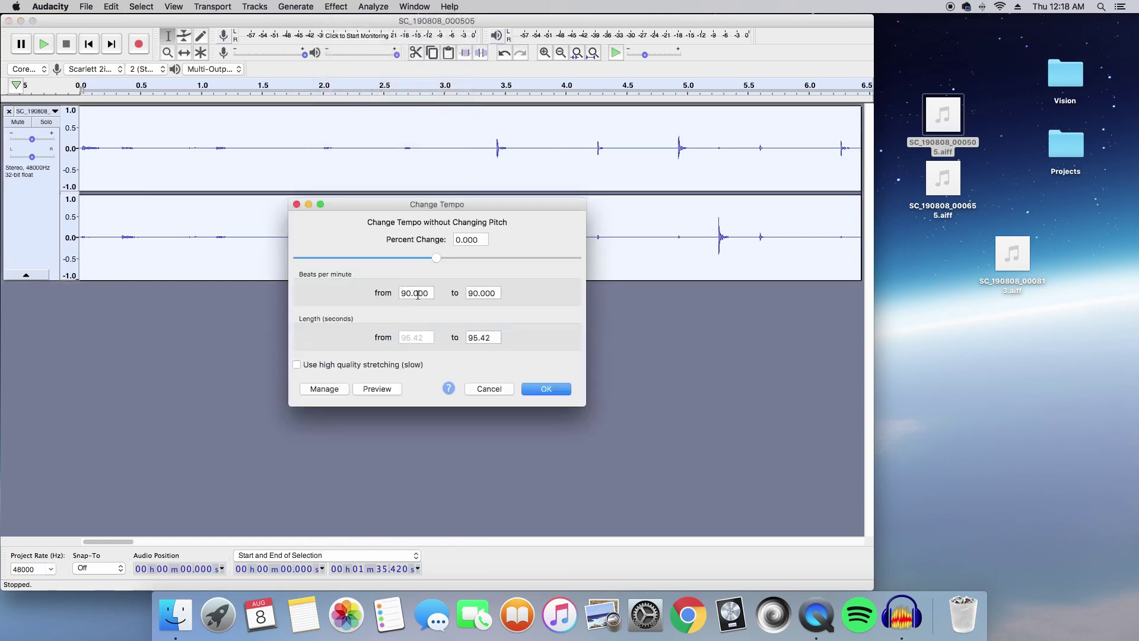
left_click(539, 391)
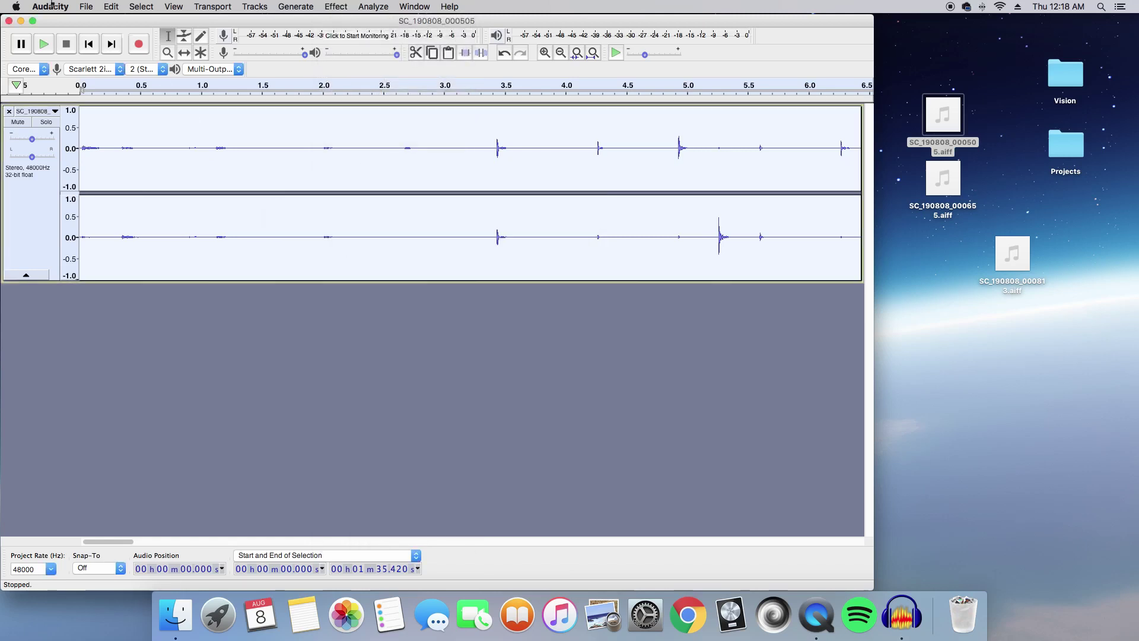
Export the trimmed audio to the desktop as a 16-bit WAV named "glass tap" with empty metadata, and remove the track
left_click(87, 7)
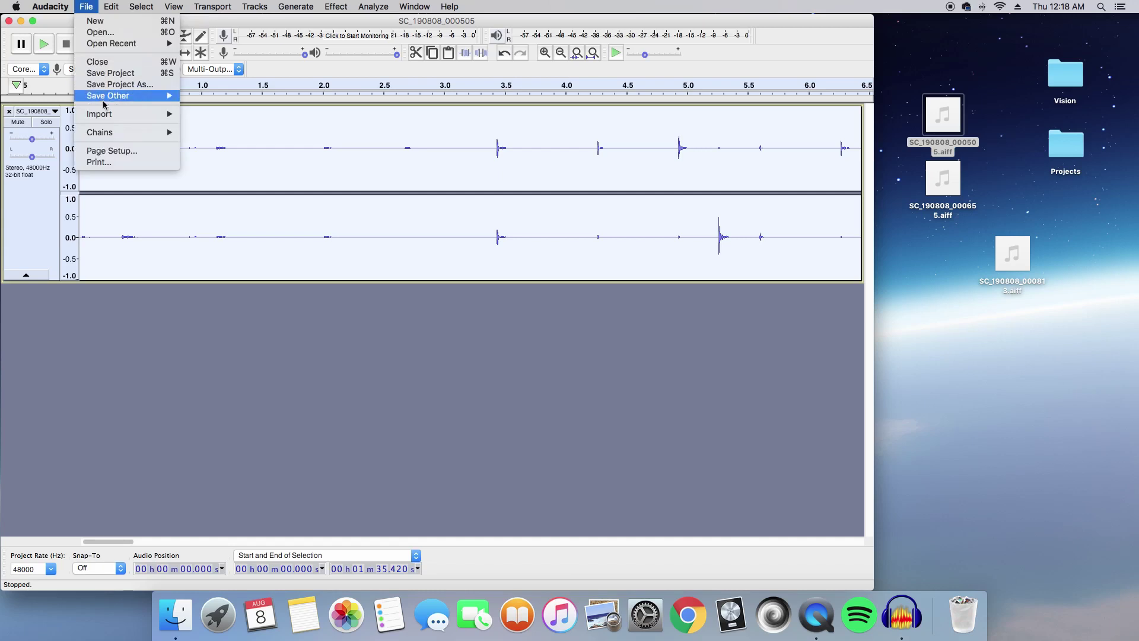
mouse_move(147, 101)
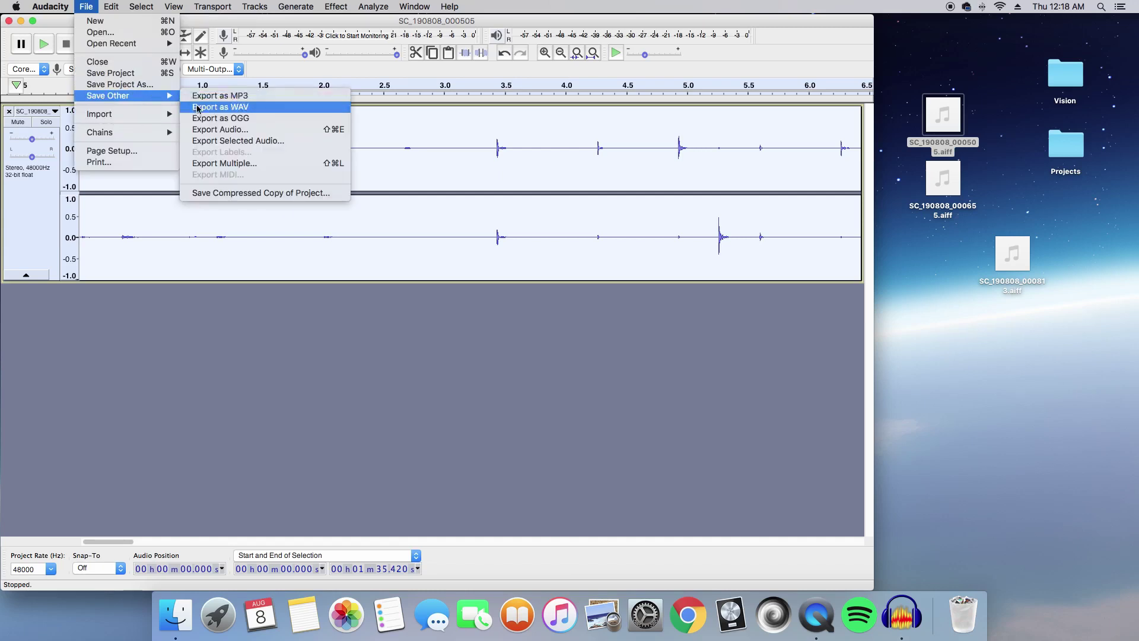
left_click(199, 107)
type("gla")
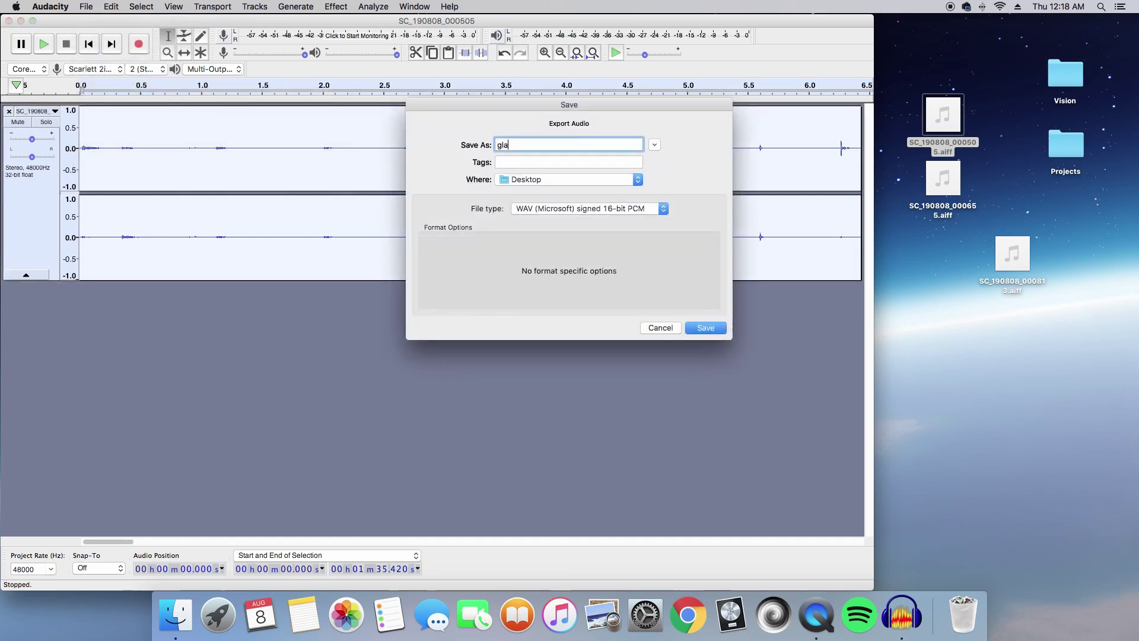
type("ss tap")
key("Return")
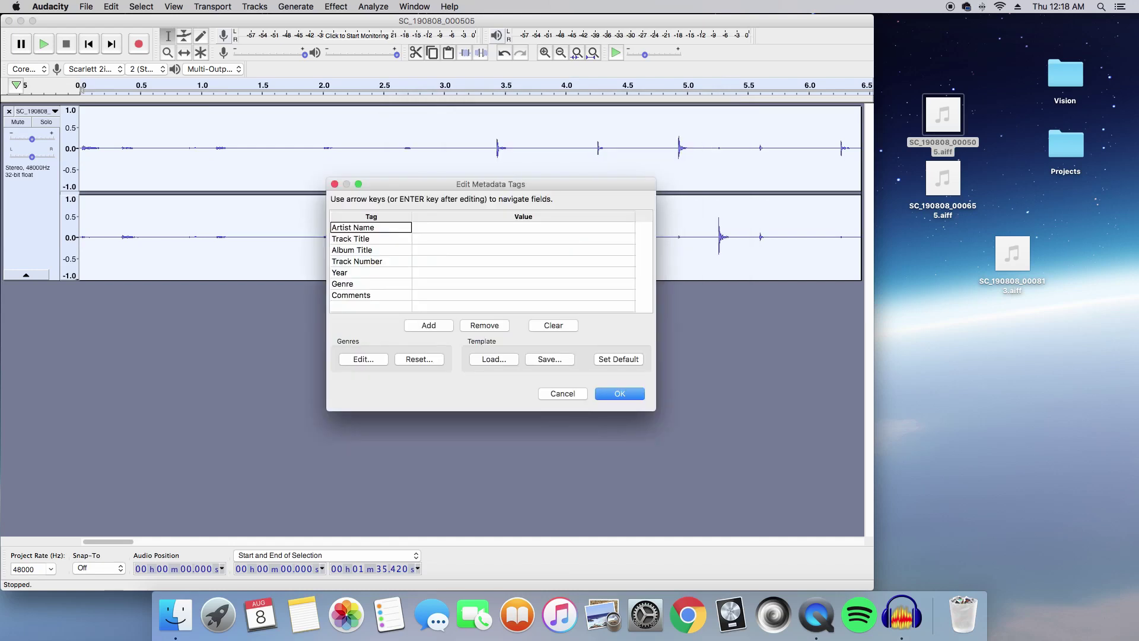
key("Return")
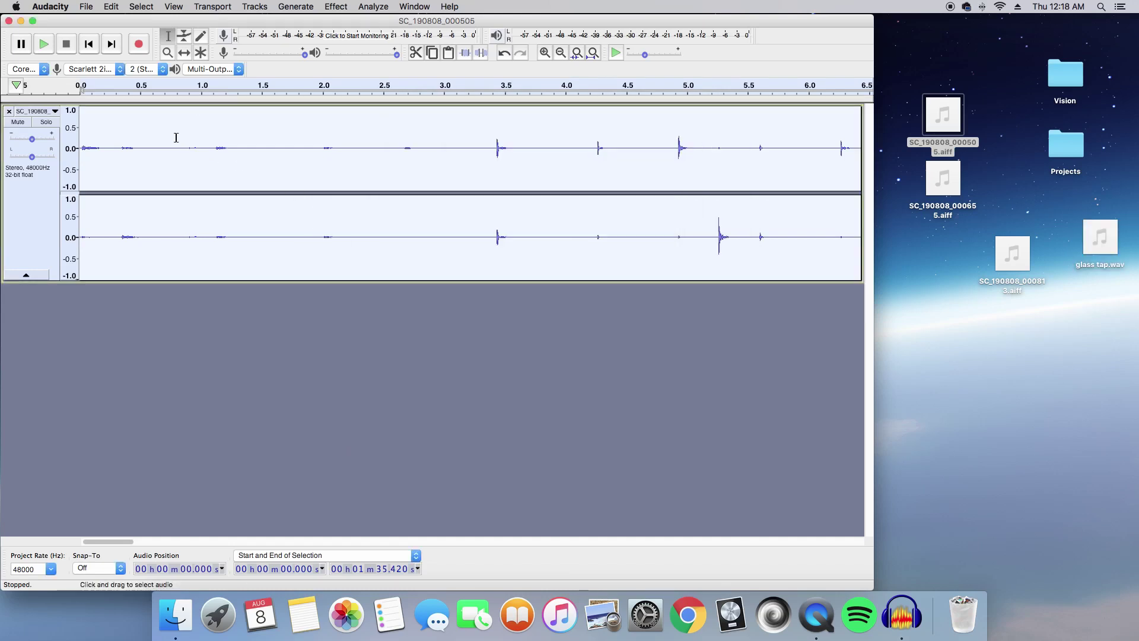
left_click(9, 111)
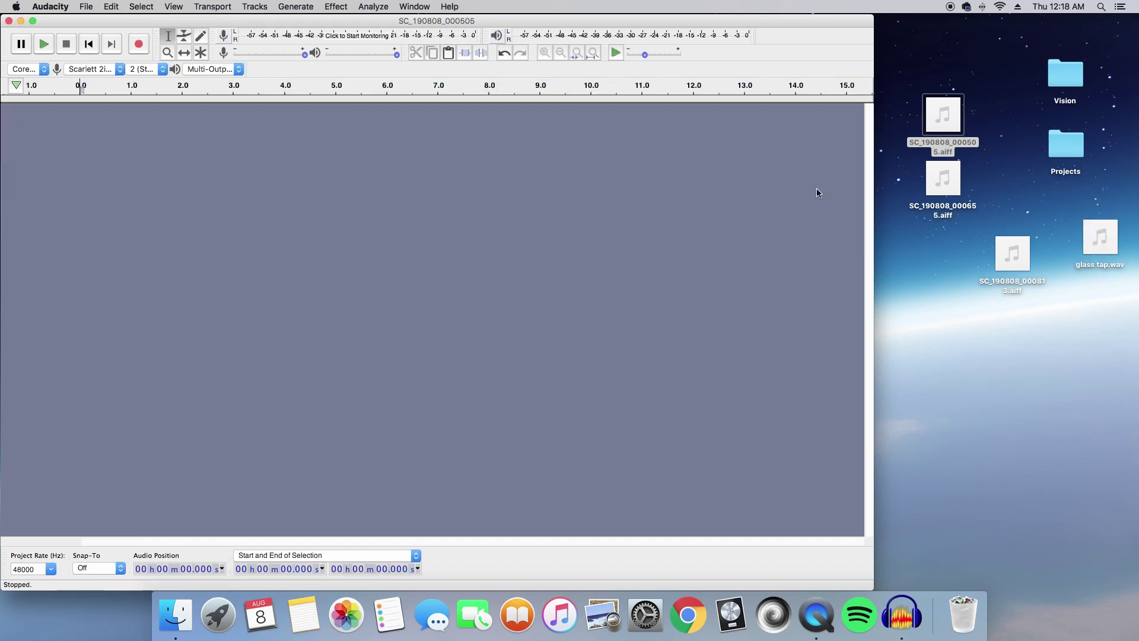
Import SC_190808_000655.aiff from the desktop and delete about 0.28 s of silence at its start
left_click_drag(944, 178, 44, 156)
key("Delete")
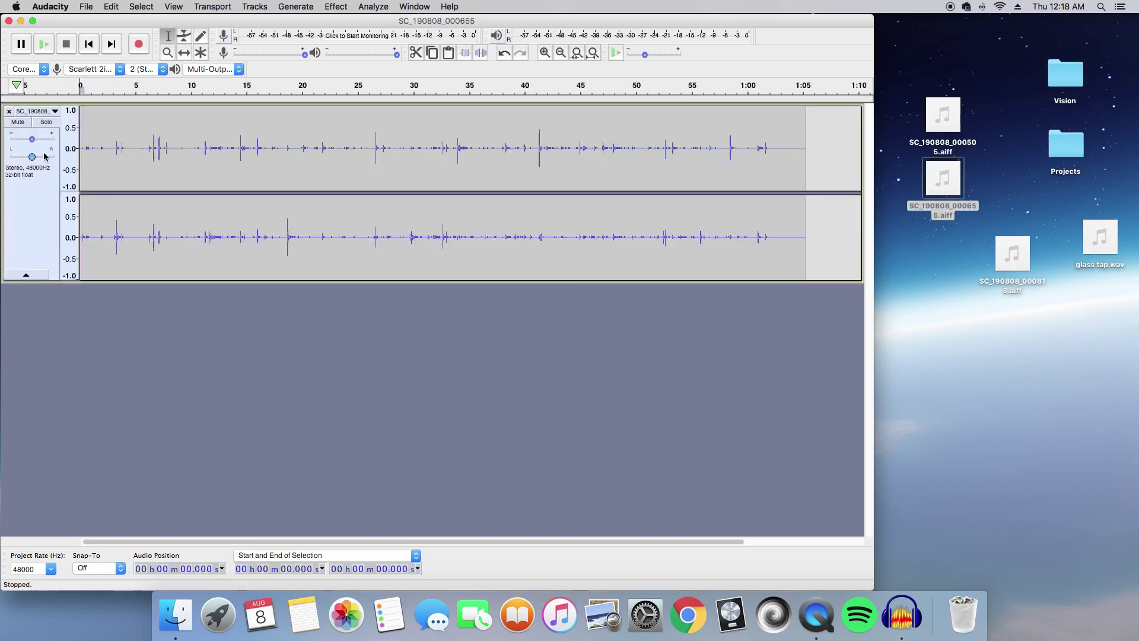
key("super+1")
key("super+1")
key("super+1")
key("super+1")
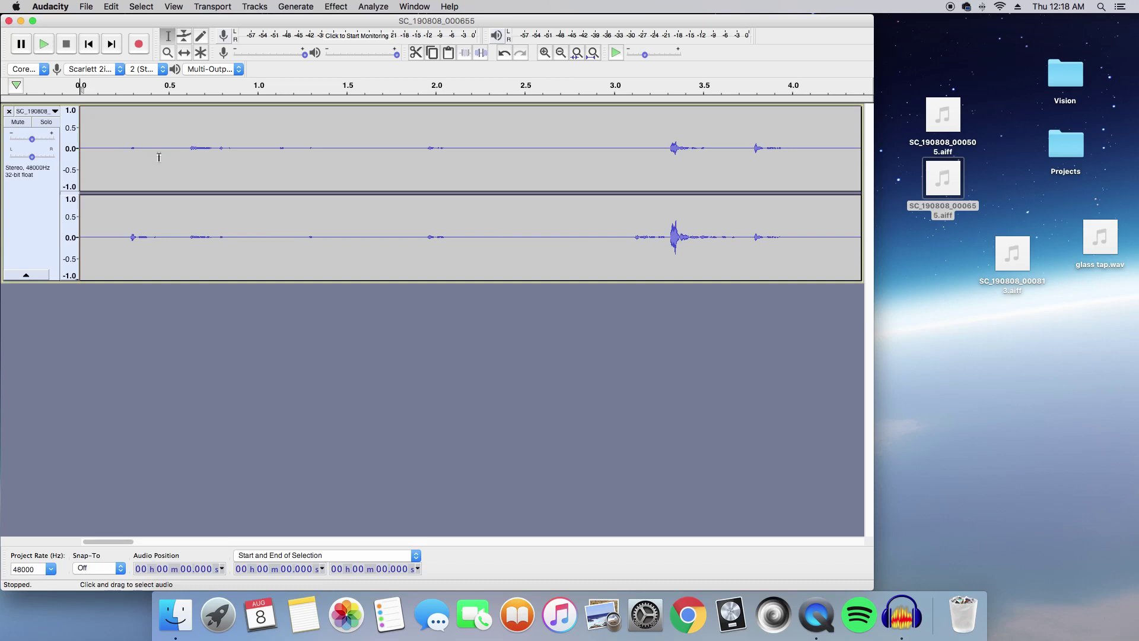
left_click_drag(130, 148, 58, 149)
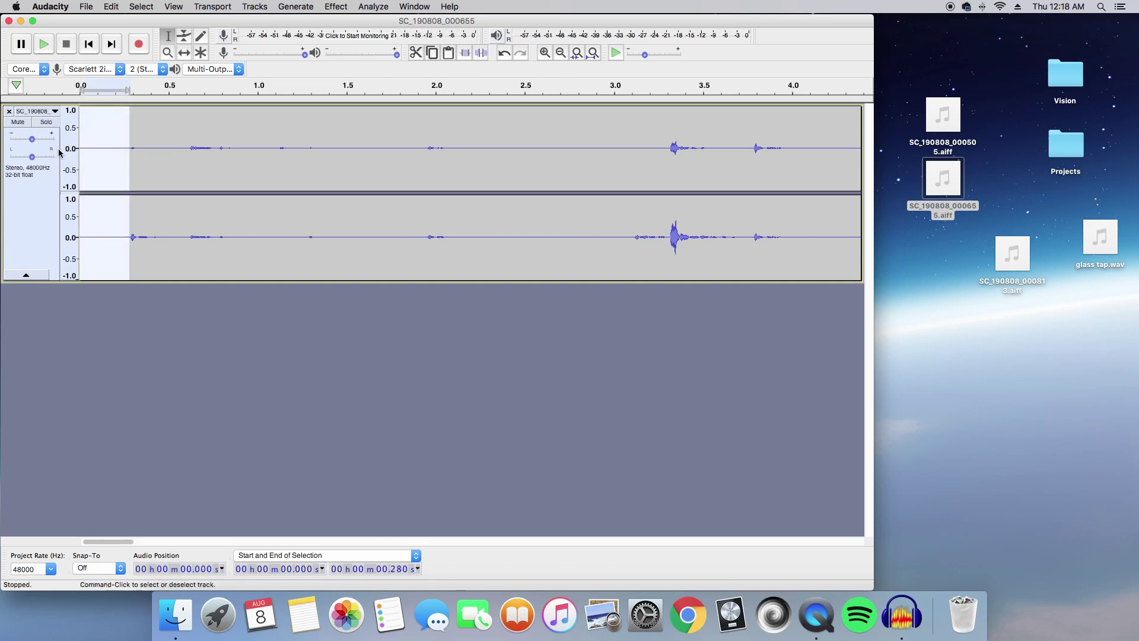
key("Delete")
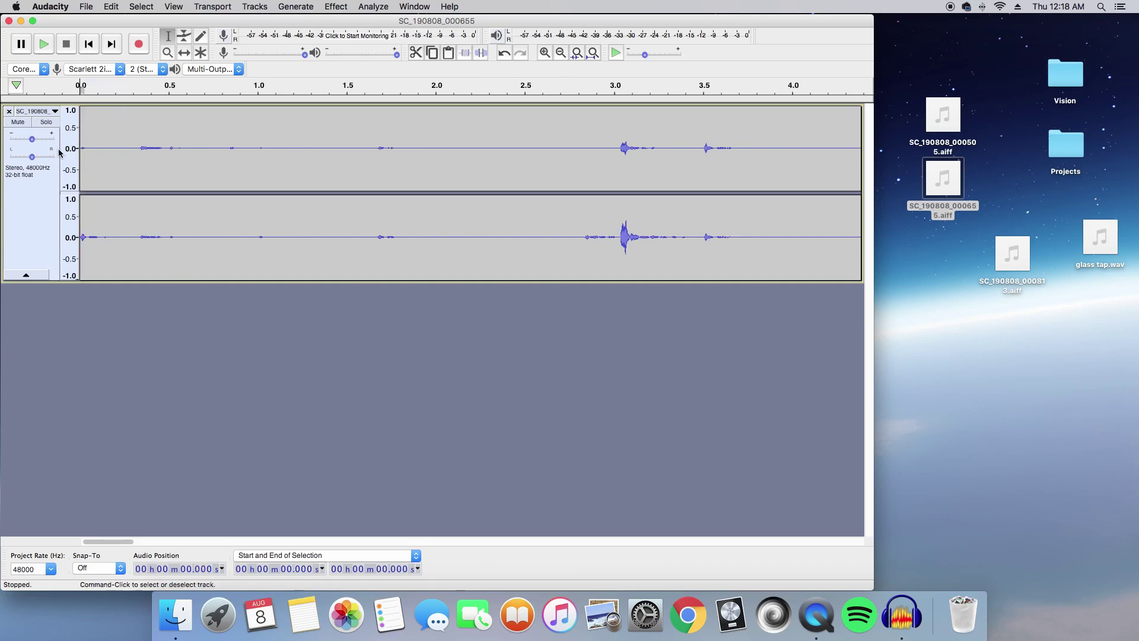
Export the trimmed audio to the desktop as a 16-bit WAV named "glass scrape" with empty metadata, and remove the track
left_click(84, 6)
mouse_move(101, 96)
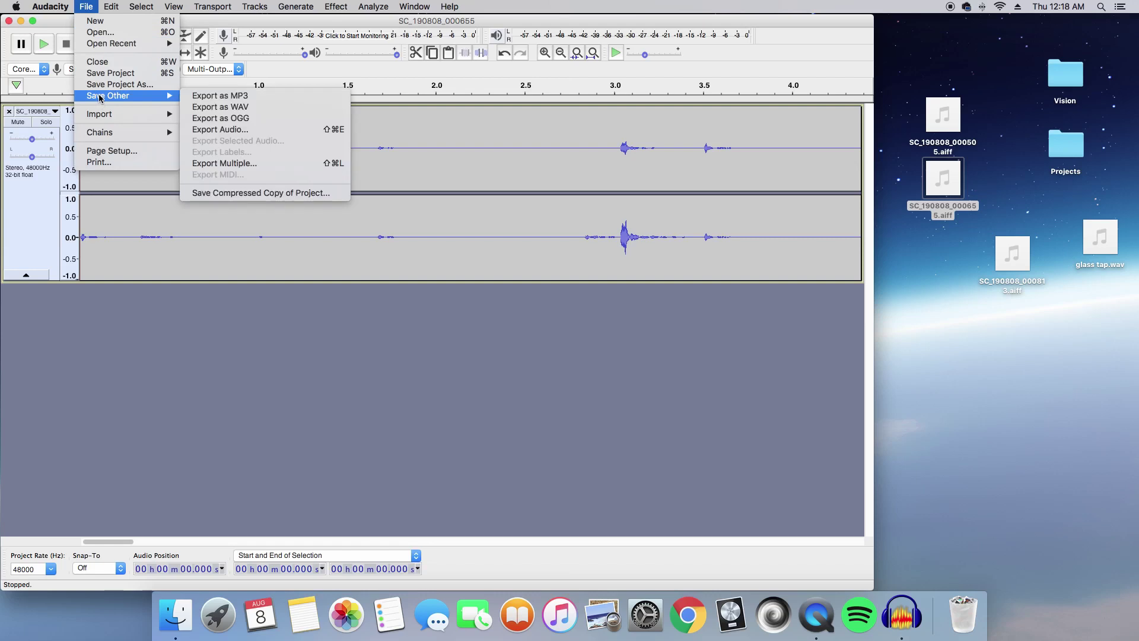
left_click(196, 107)
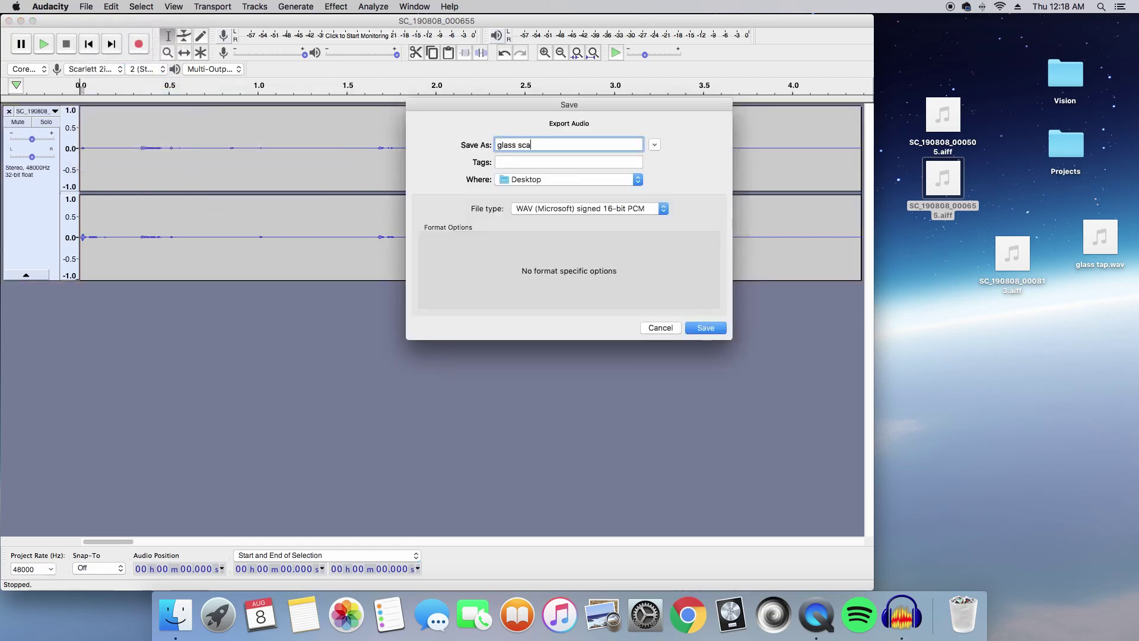
key("Return")
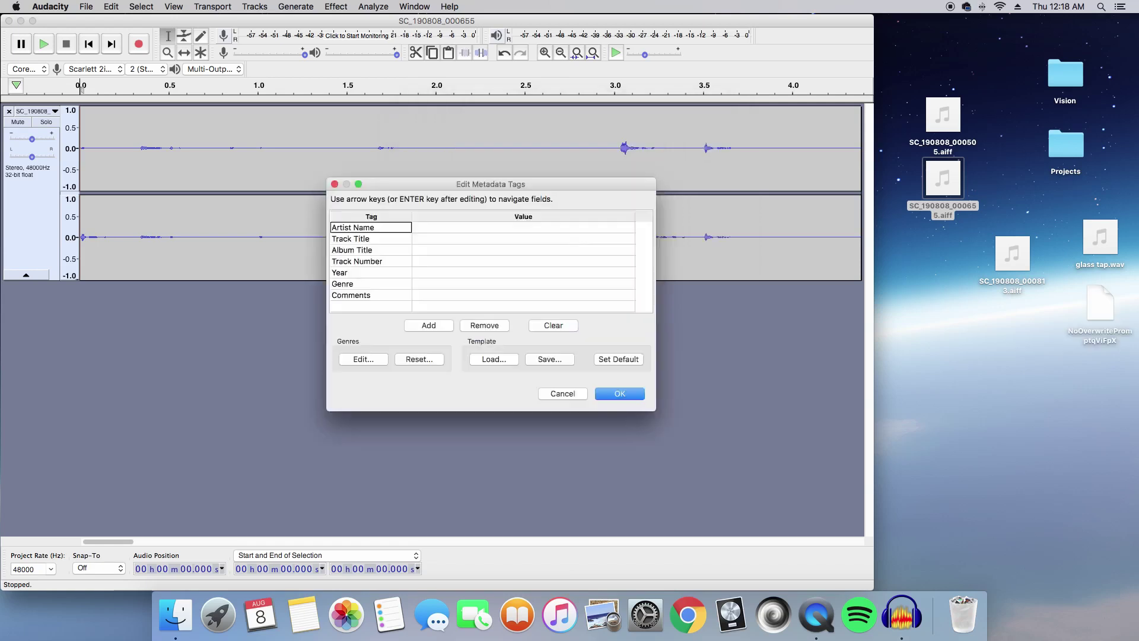
key("Return")
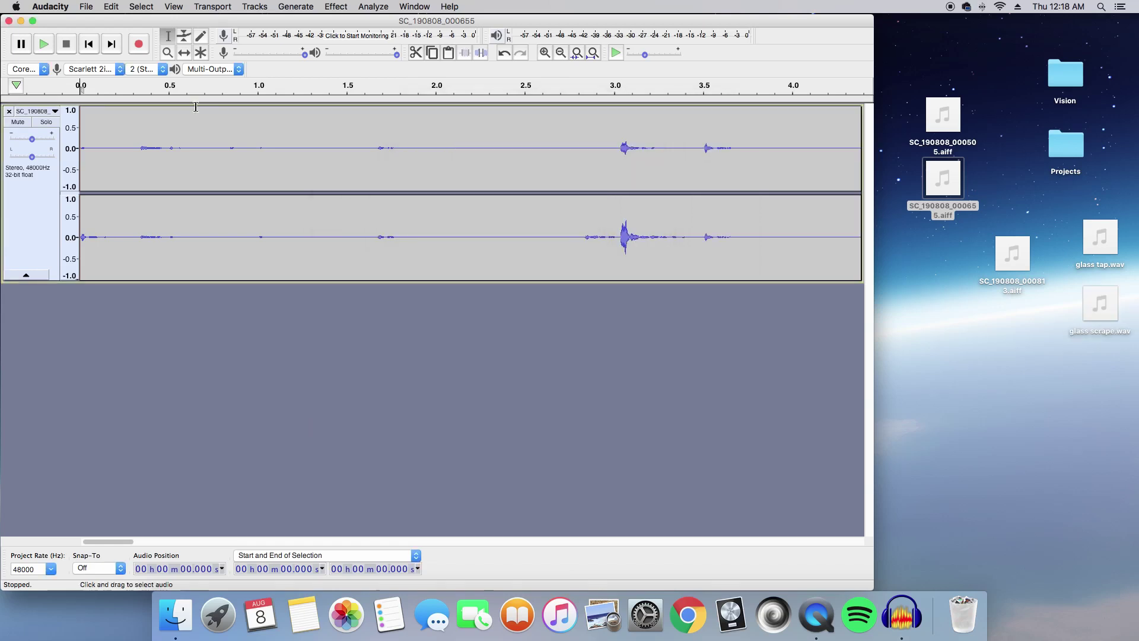
left_click(8, 111)
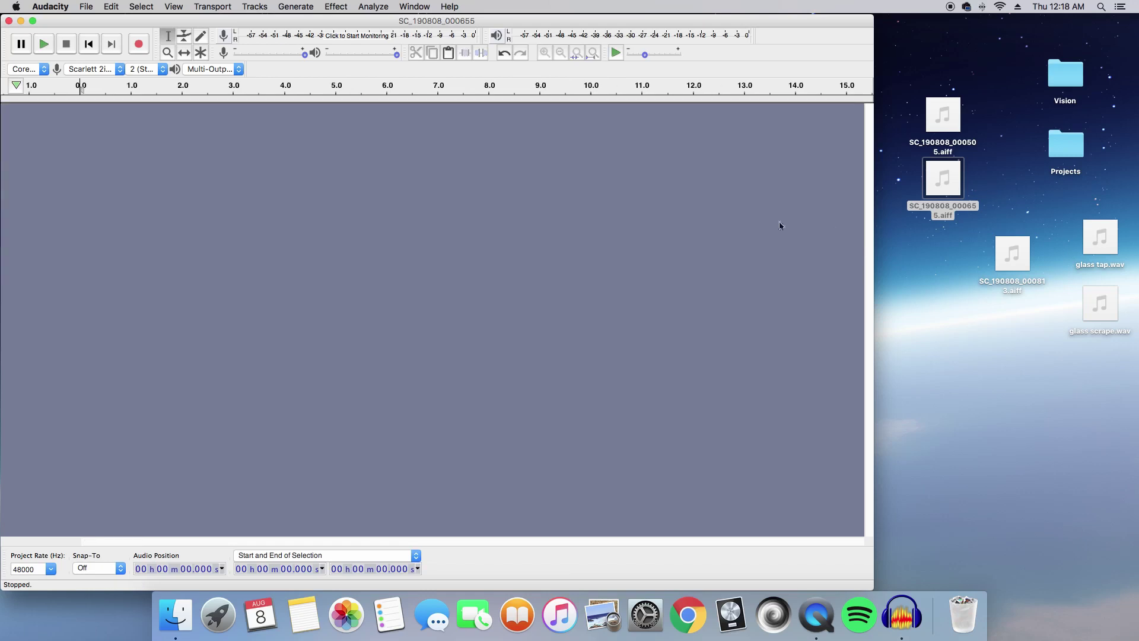
Import SC_190808_000813.aiff from the desktop into the empty project
left_click_drag(1010, 272, 126, 211)
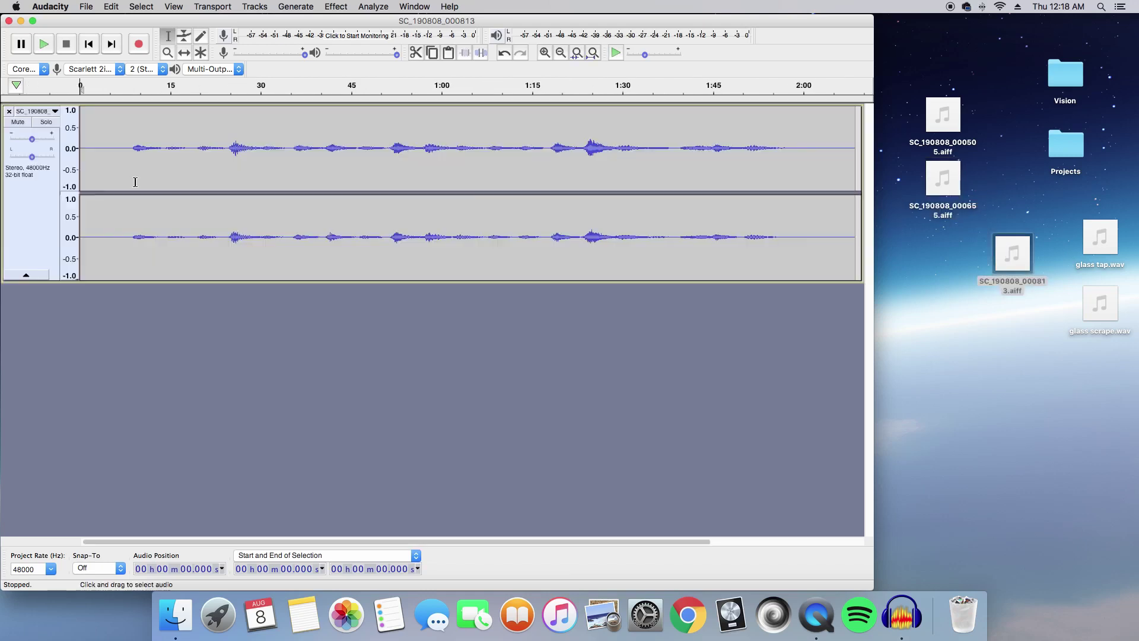
Delete about 9 s of silence at the start of the SC_190808_000813 track and play back the new beginning
left_click_drag(133, 155, 81, 155)
key("Delete")
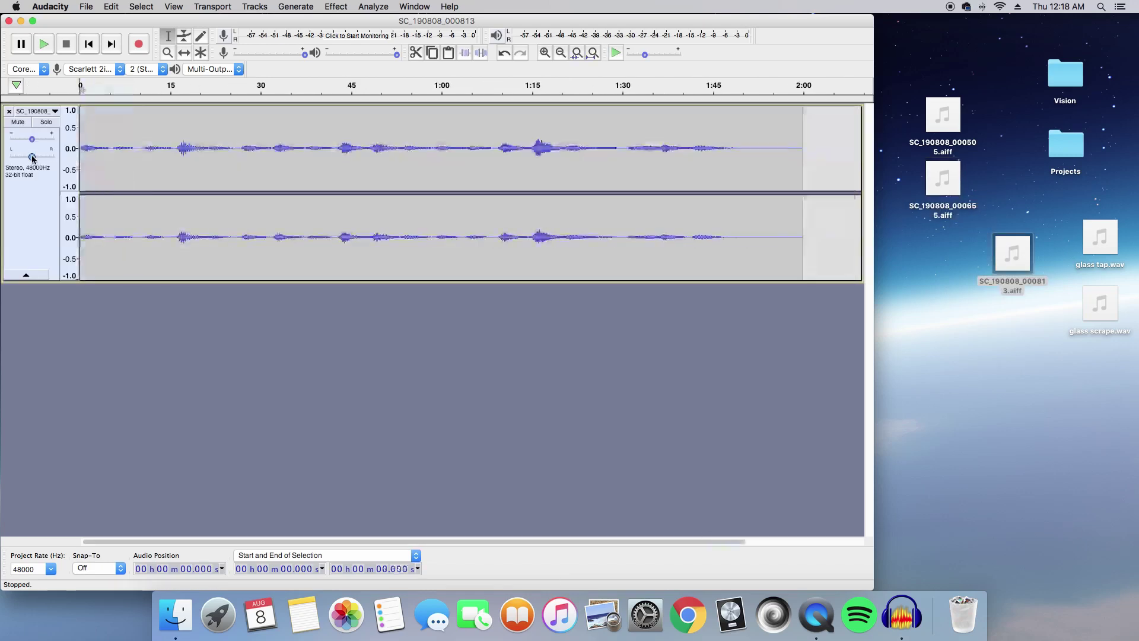
key("space")
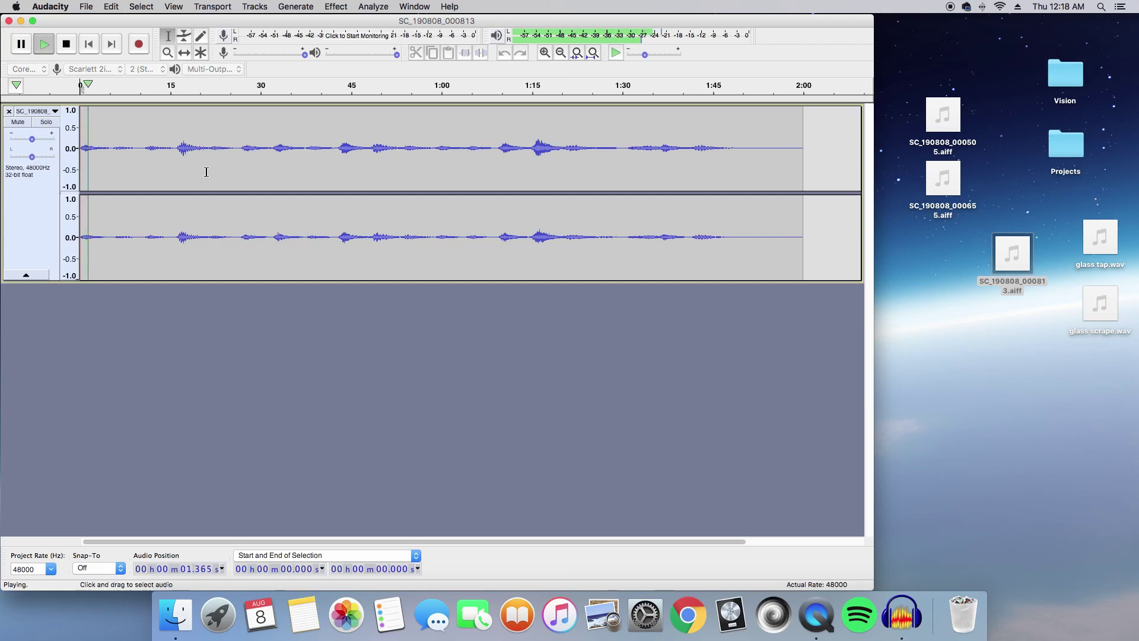
key("space")
Delete the remaining 0.2 s or so of silence before the first sound of the track
key("super+1")
key("super+1")
key("super+1")
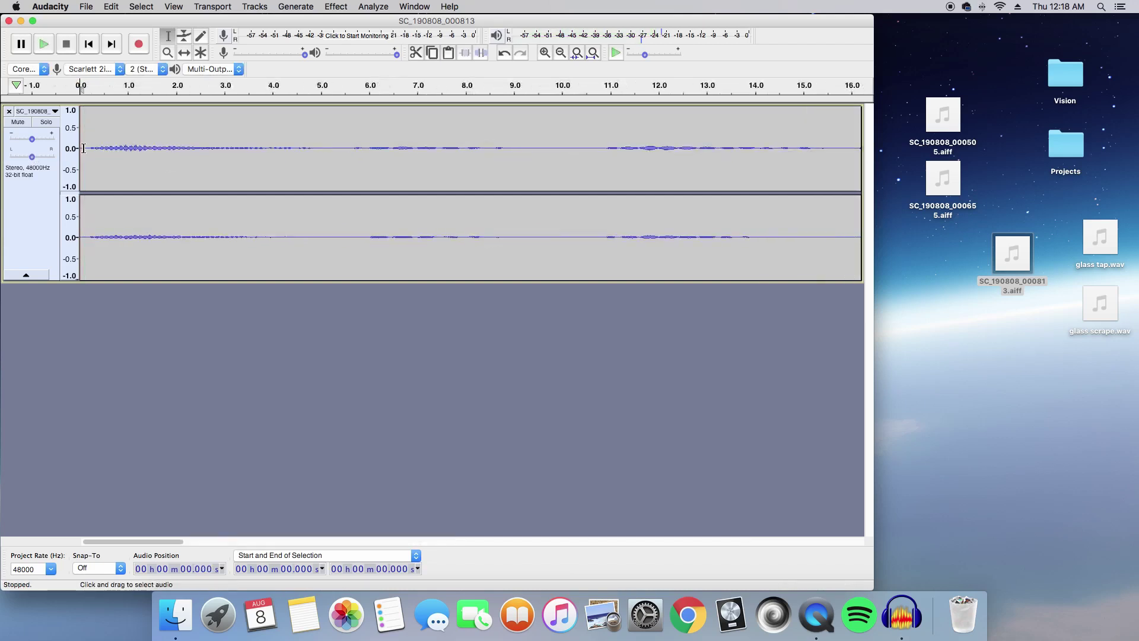
left_click_drag(91, 149, 67, 148)
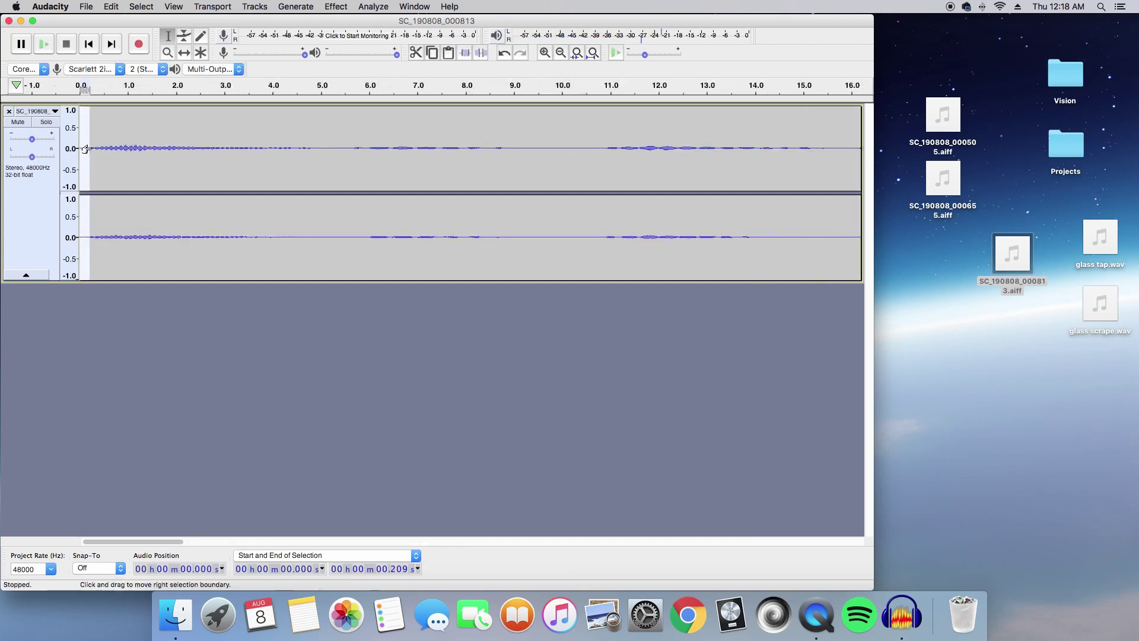
key("super+1")
key("super+1")
key("Delete")
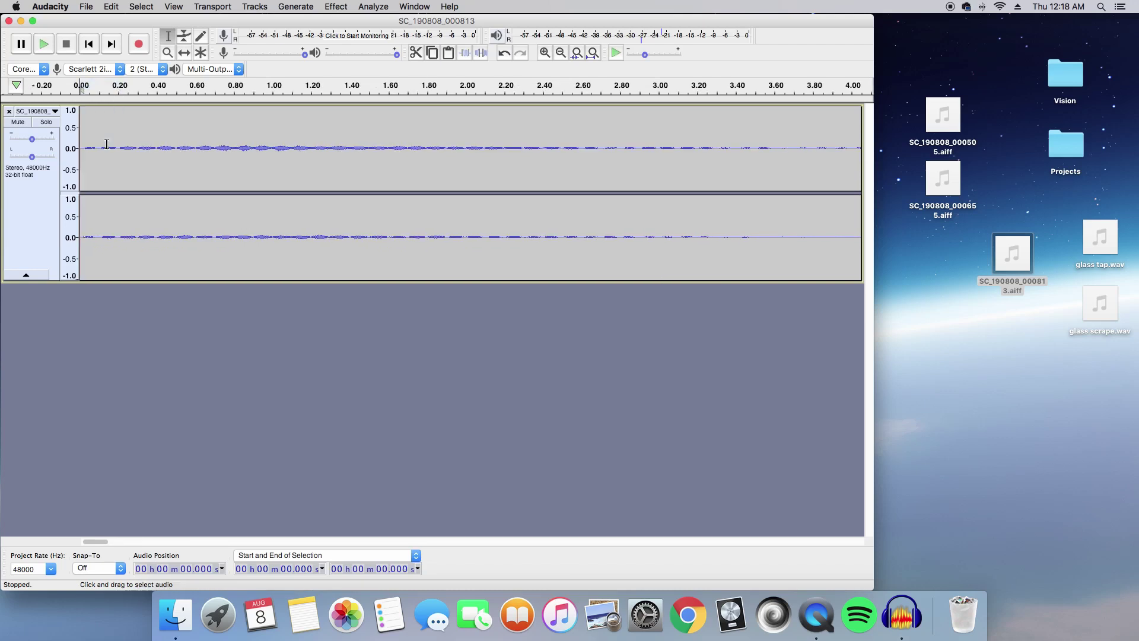
Export the trimmed audio to the desktop as a 16-bit WAV named "synth", accepting the metadata
left_click(85, 7)
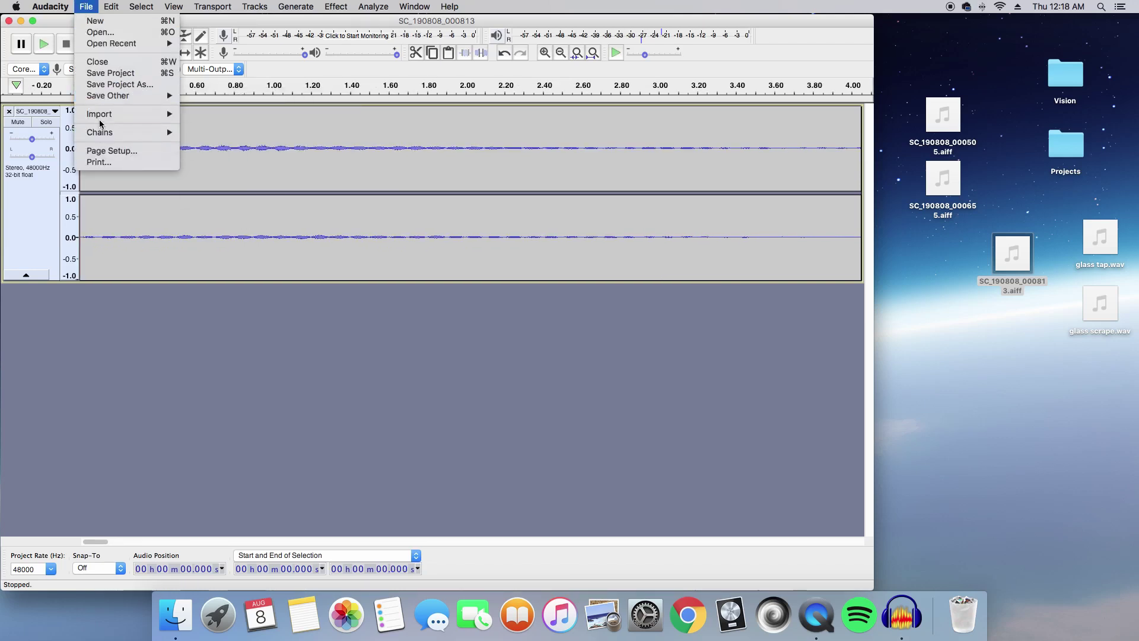
mouse_move(99, 120)
mouse_move(113, 96)
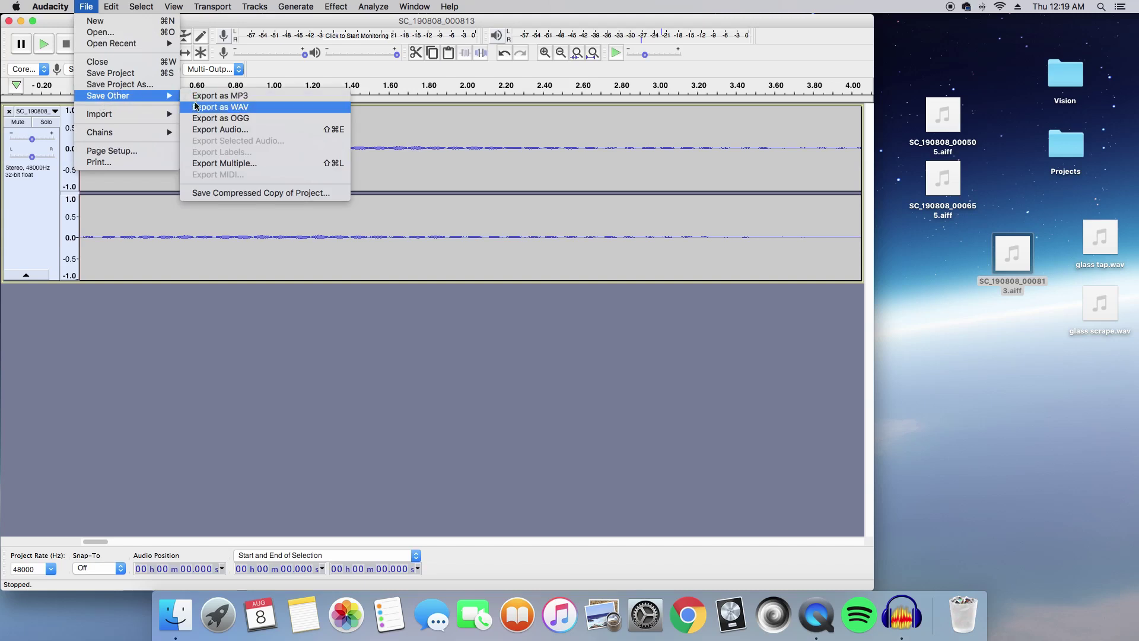
left_click(197, 109)
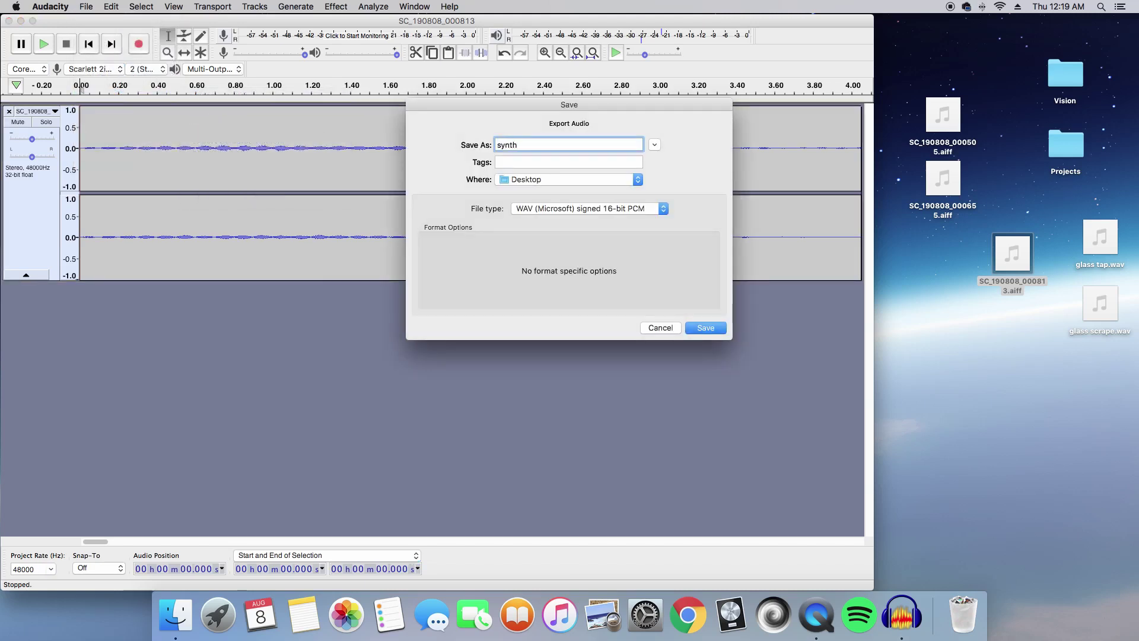
key("Return")
key("Return")
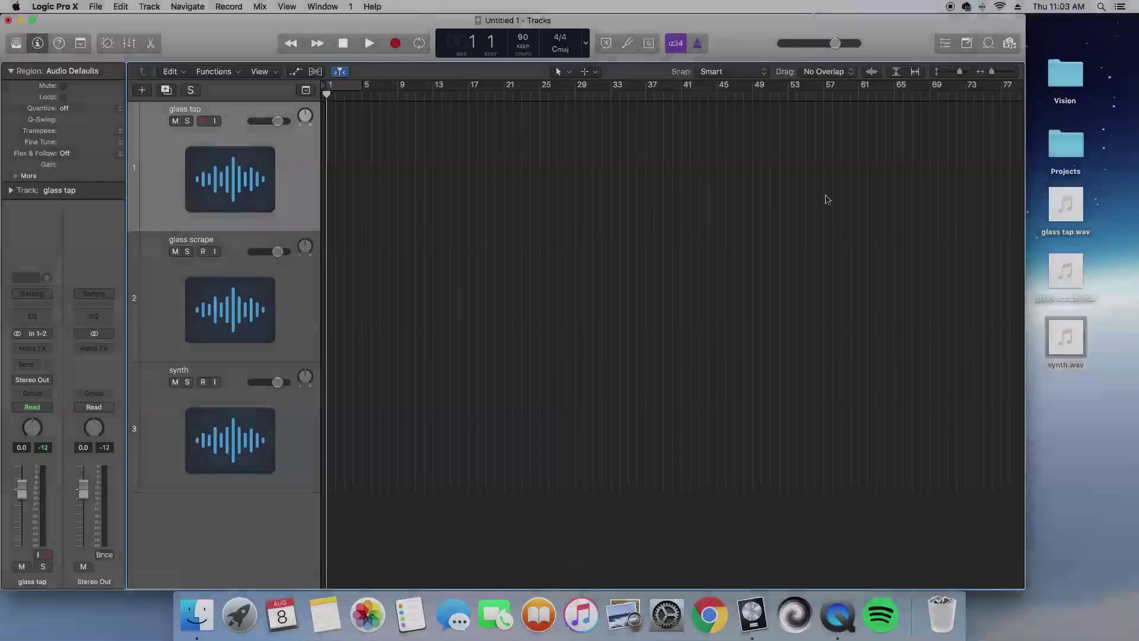
Switch to Logic Pro X, place glass tap.wav at bar 1 of the glass tap track and cut off the sliver before its first sound
left_click_drag(1066, 205, 309, 175)
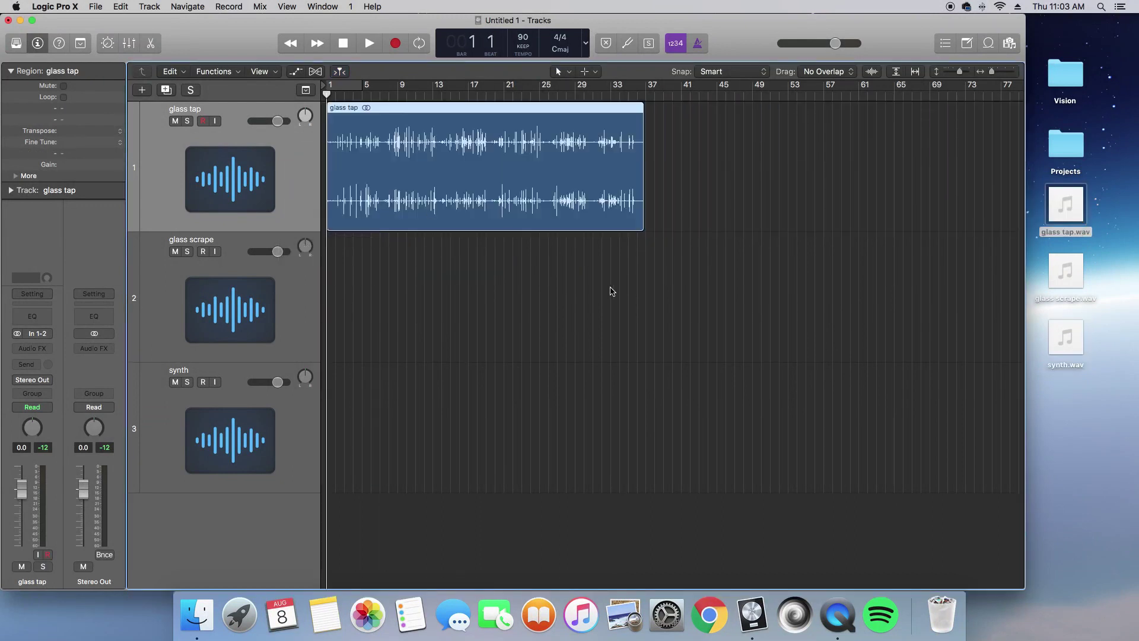
key("super+Right")
key("super+Right")
key("super+Right")
key("super+Right")
key("super+Right")
key("super+Right")
key("super+Right")
key("super+Right")
key("super+Down")
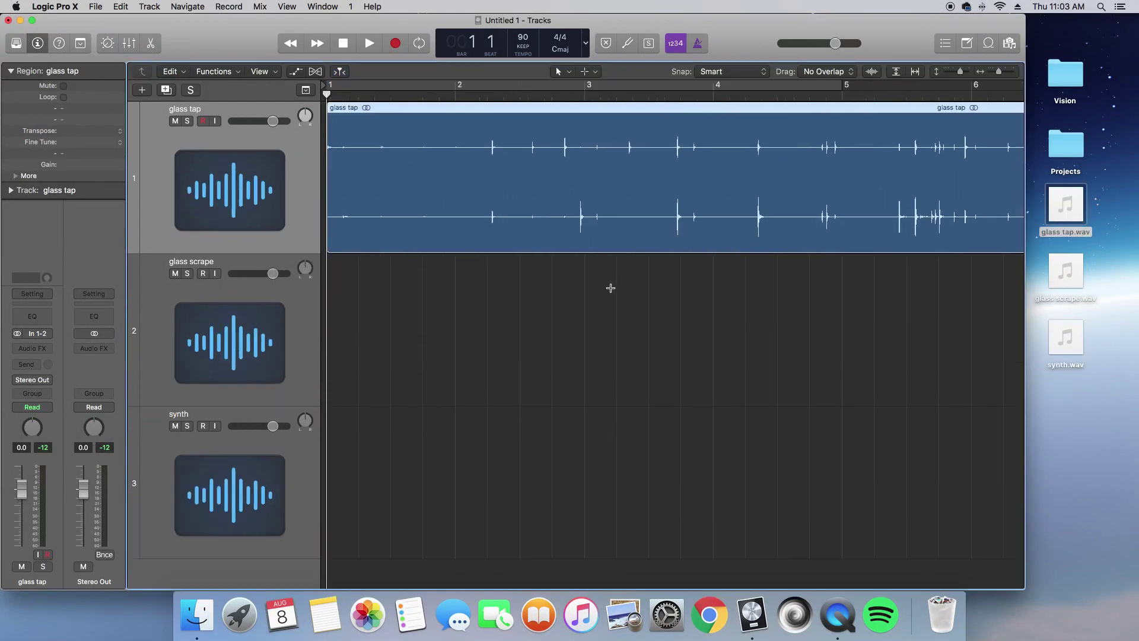
key("super+Right")
key("super+Right")
key("super+Right")
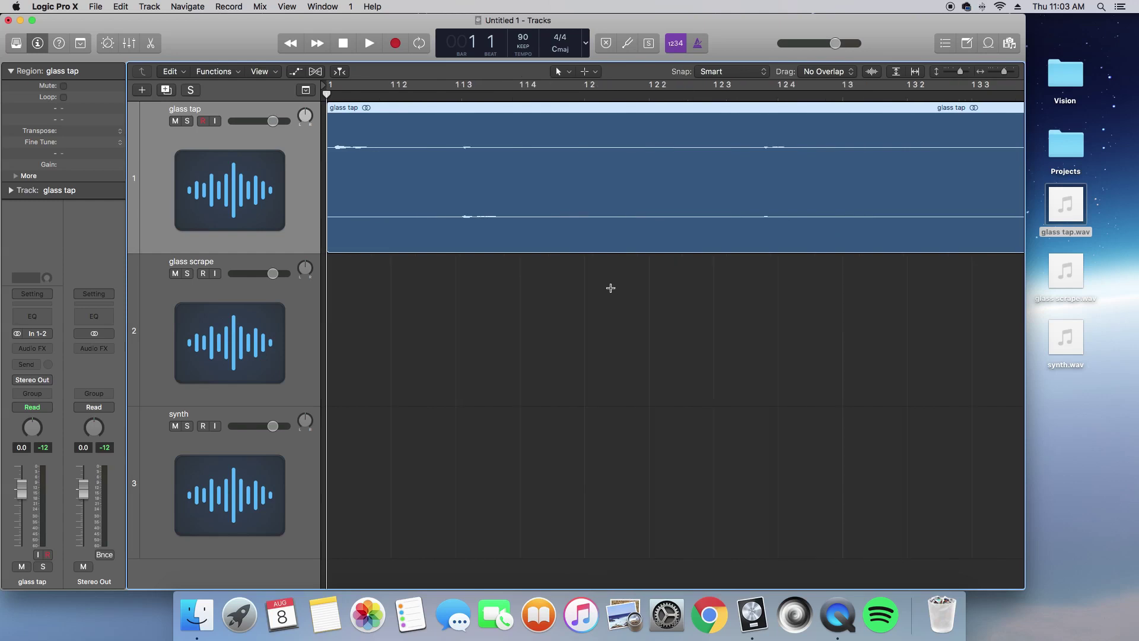
key("super+Right")
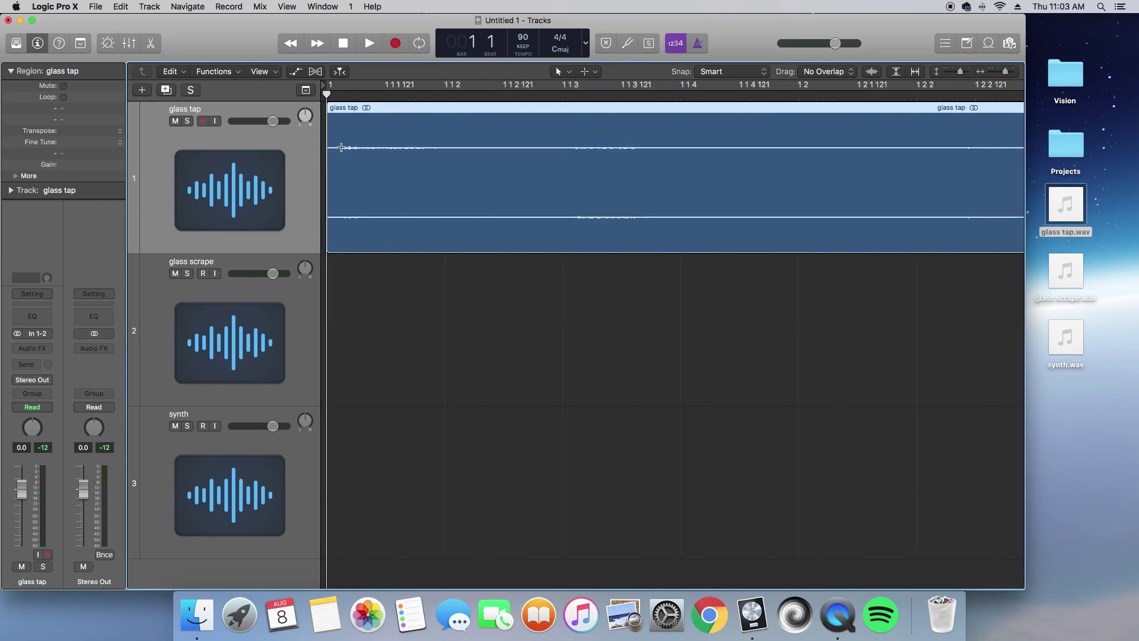
left_click_drag(341, 147, 319, 148)
key("Delete")
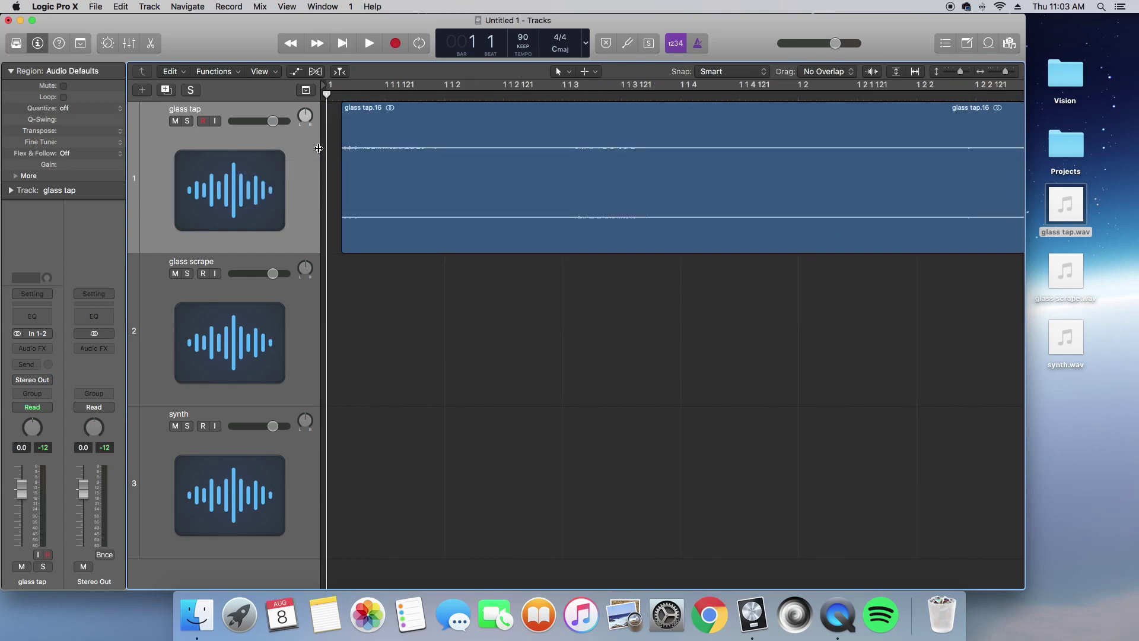
Select the trimmed glass tap region and play it from bar 1 with its whole length in view
key("super+Left")
key("super+Left")
key("super+Left")
key("super+Left")
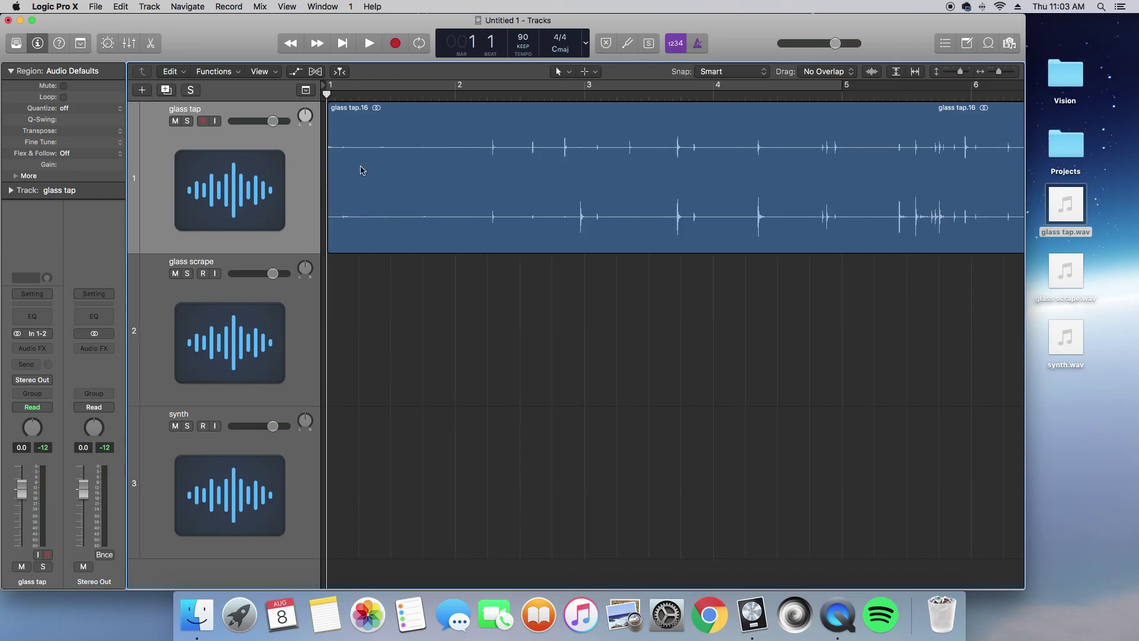
left_click(348, 169)
key("super+Left")
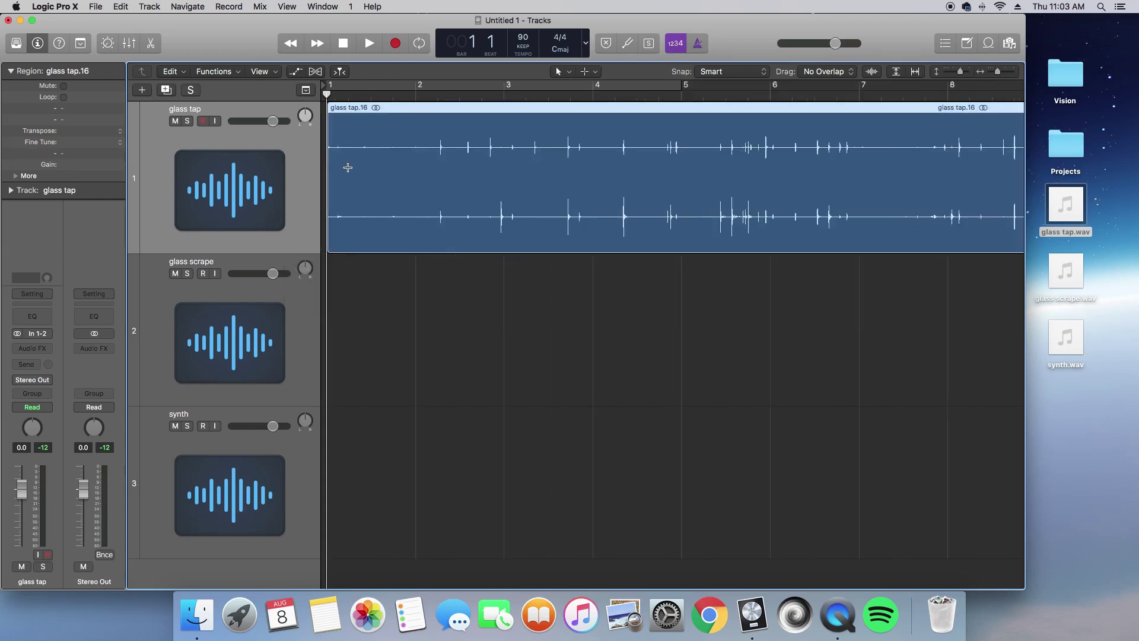
key("super+Left")
key("super+Left")
key("super+Left")
key("super+Left")
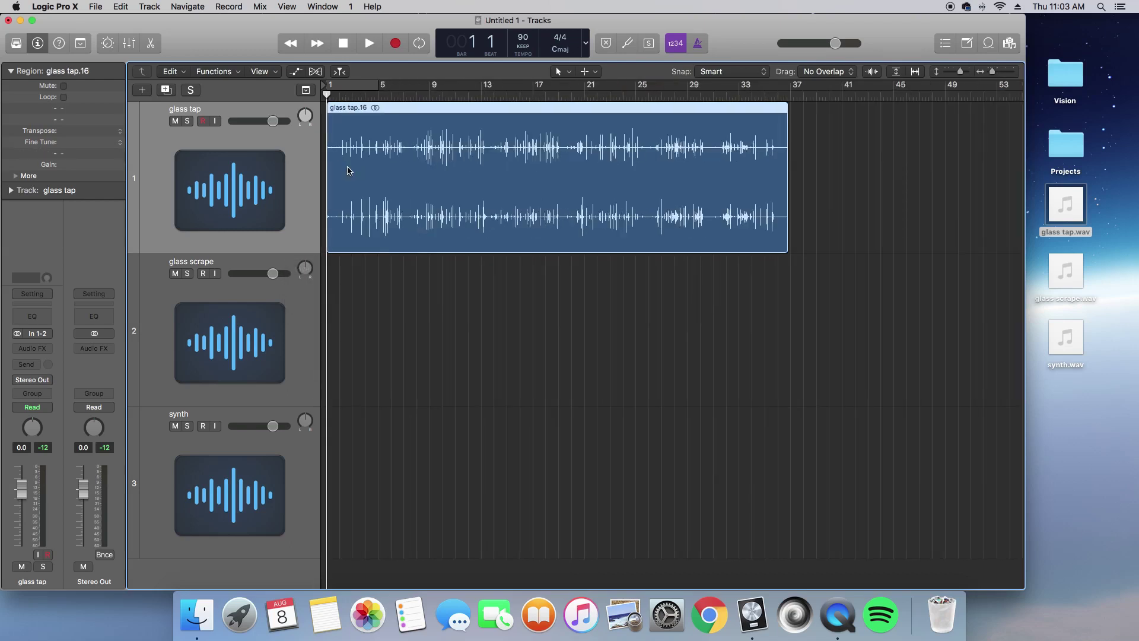
key("space")
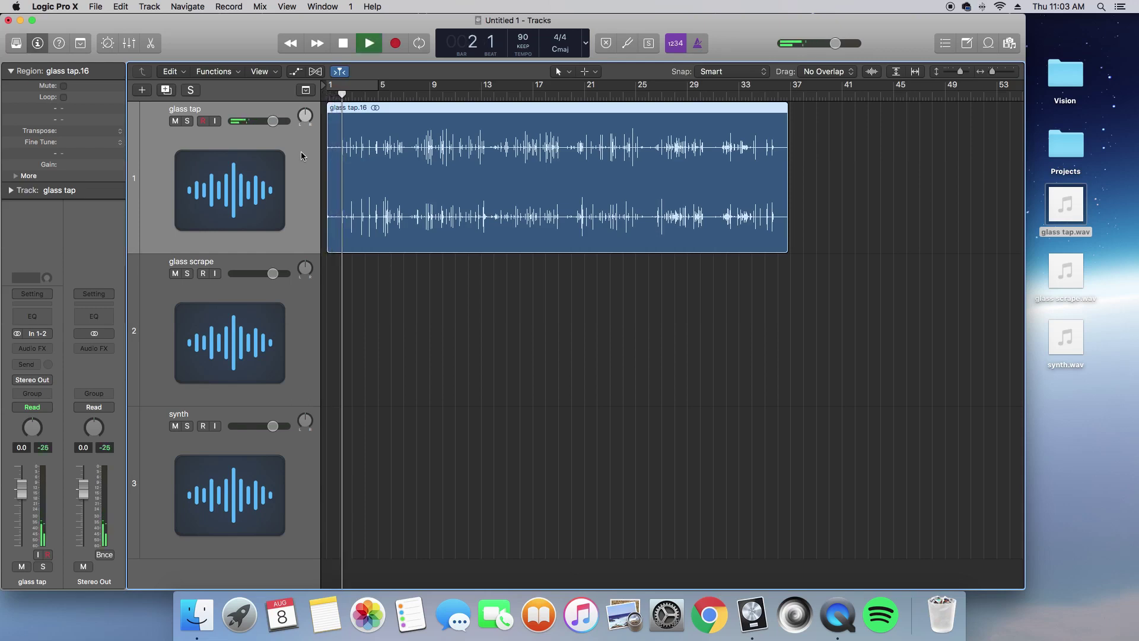
Insert the BPM Counter plug-in on the glass tap track, check the tempo during playback and close its window
left_click(32, 348)
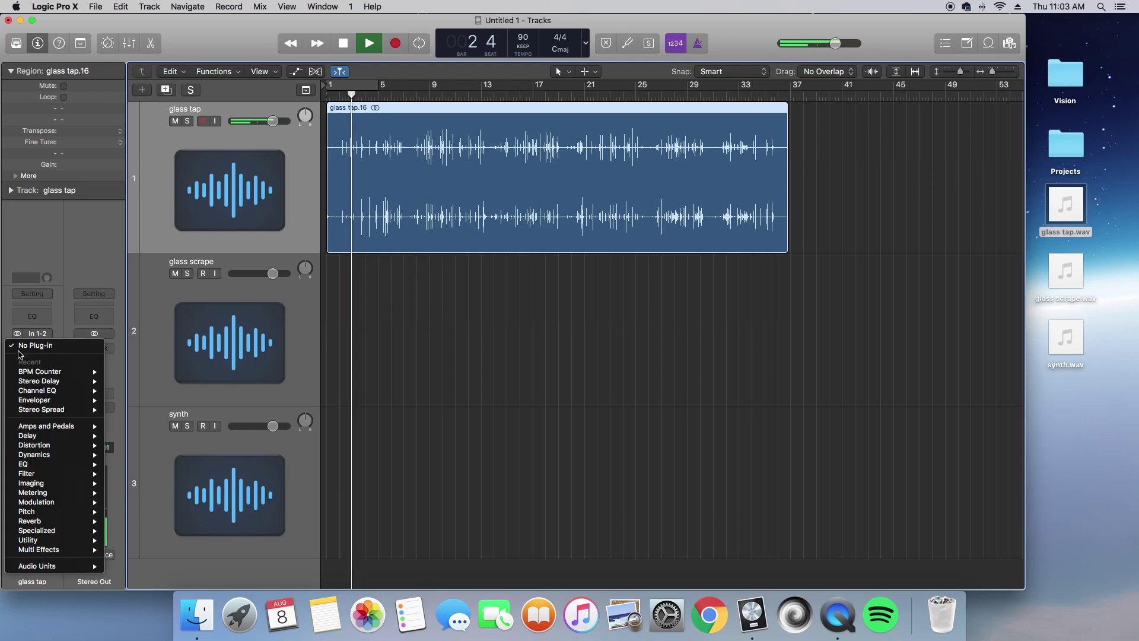
mouse_move(31, 372)
left_click(129, 371)
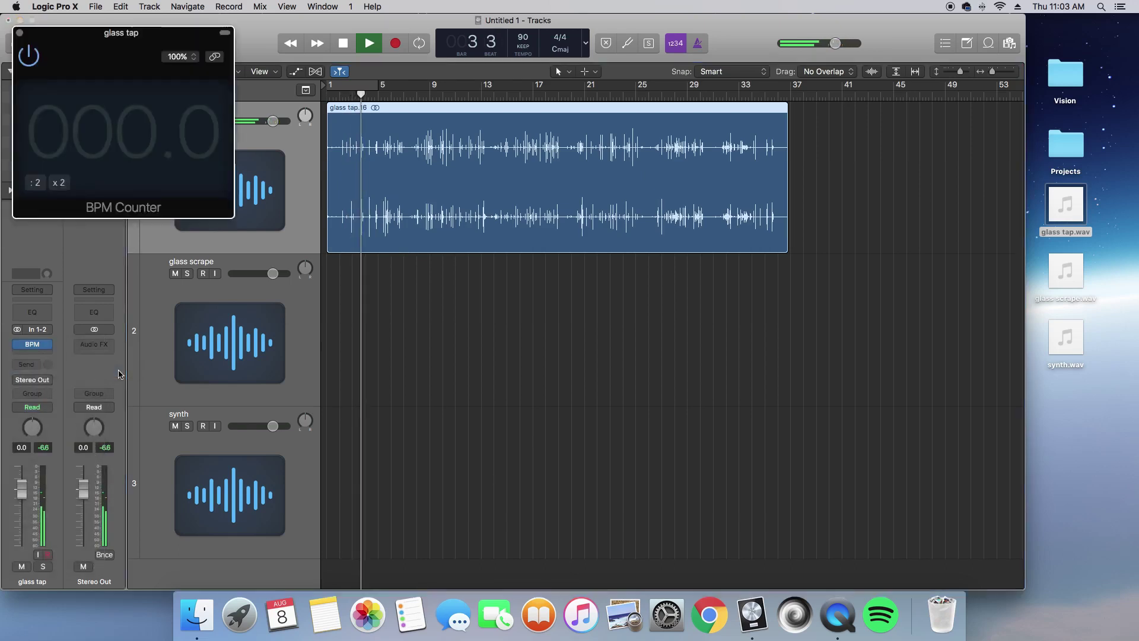
left_click_drag(123, 66, 241, 294)
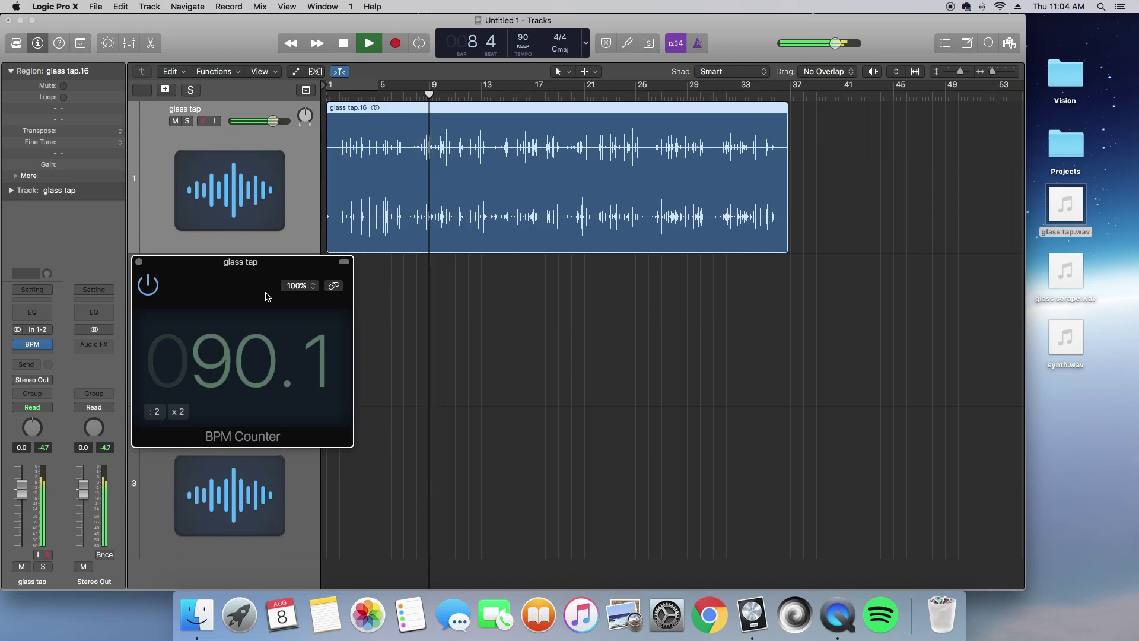
left_click(139, 262)
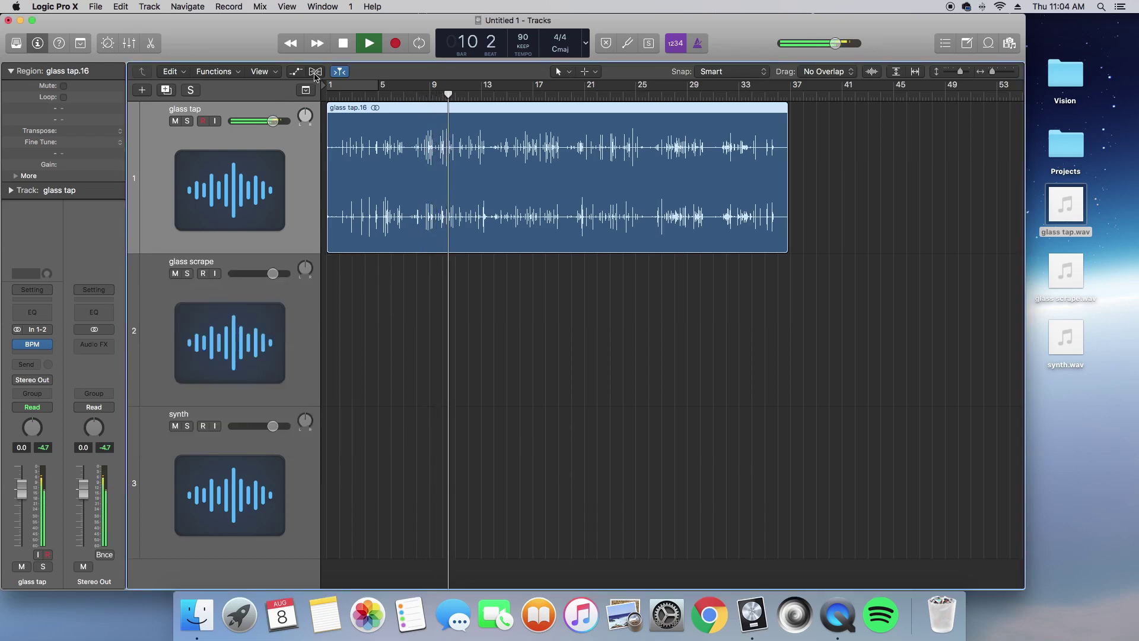
Enable Flex on the glass tap track and quantize its region to 1/16 Note
left_click(315, 72)
left_click(234, 121)
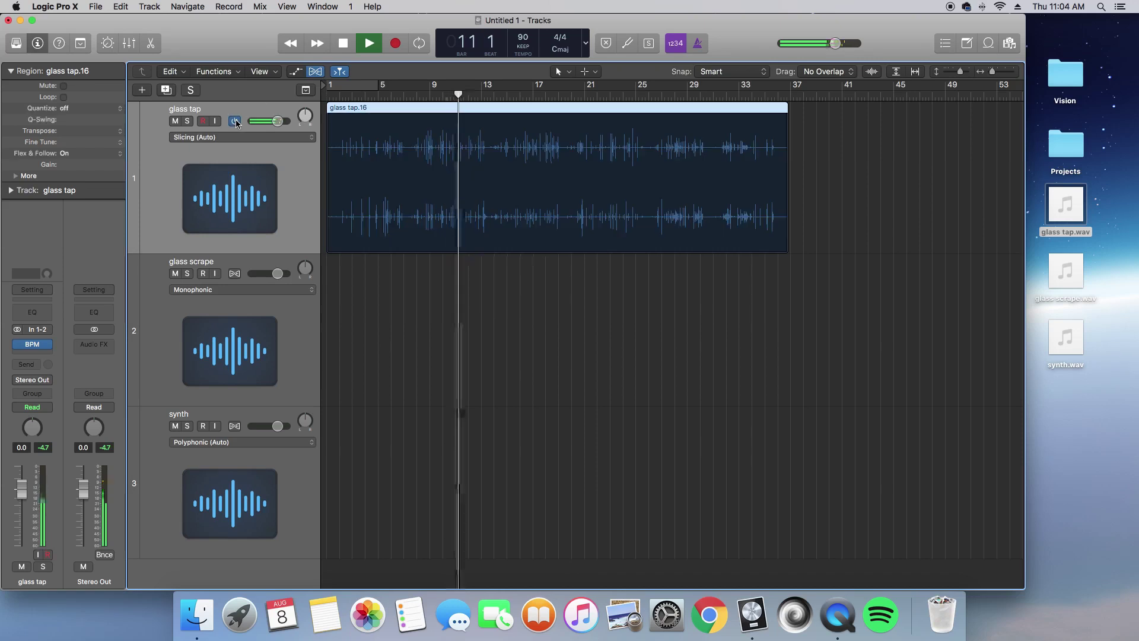
left_click(89, 108)
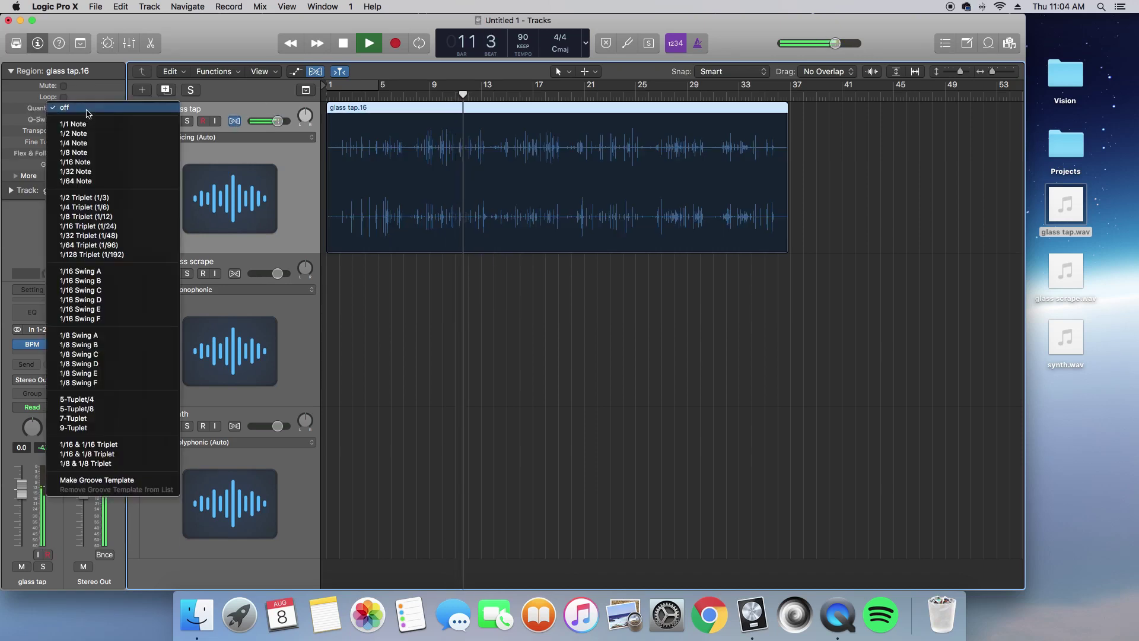
left_click(79, 162)
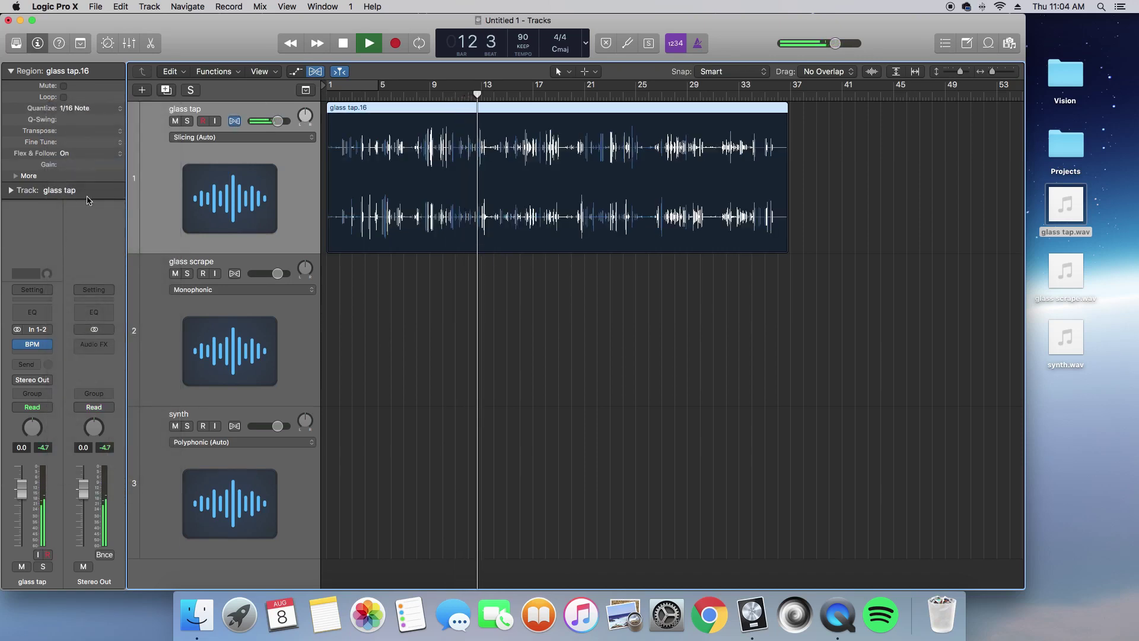
Recheck the tempo of the quantized glass tap region in the BPM Counter and turn off Flex on that track
left_click(41, 345)
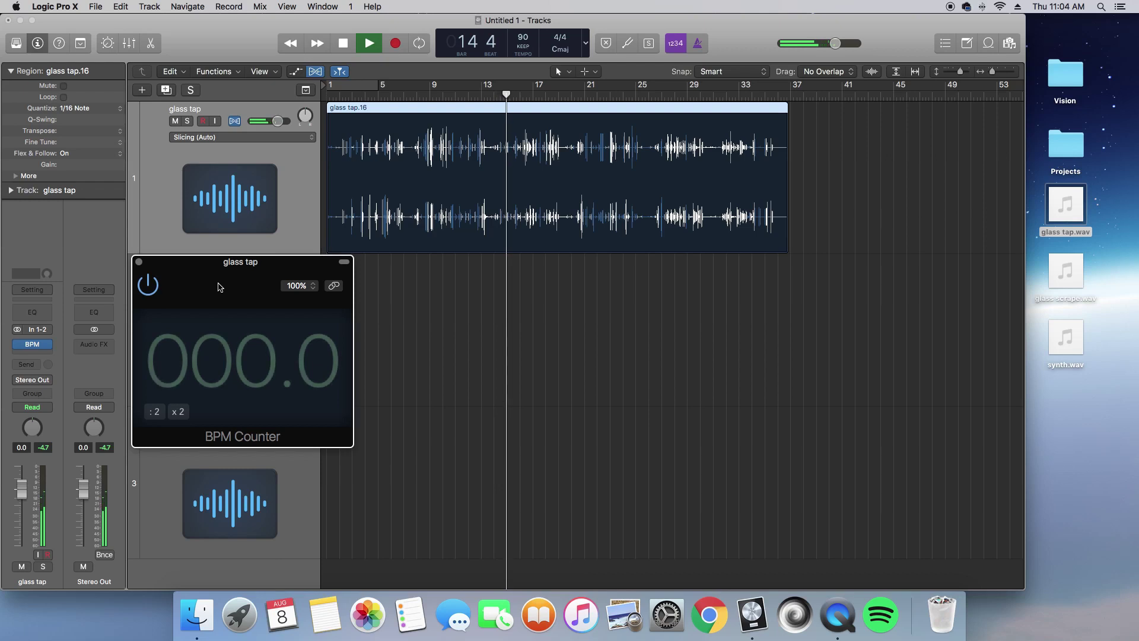
left_click(139, 263)
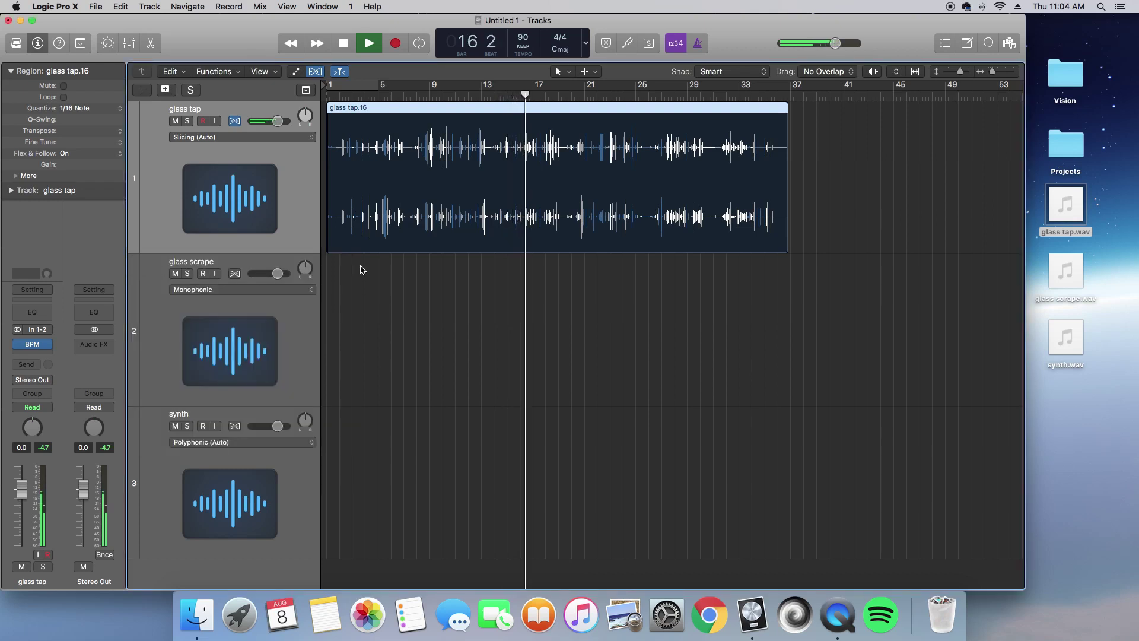
left_click(234, 121)
Place glass scrape.wav and synth.wav from the desktop at bar 1 of the glass scrape and synth tracks
key("super+Up")
key("super+Up")
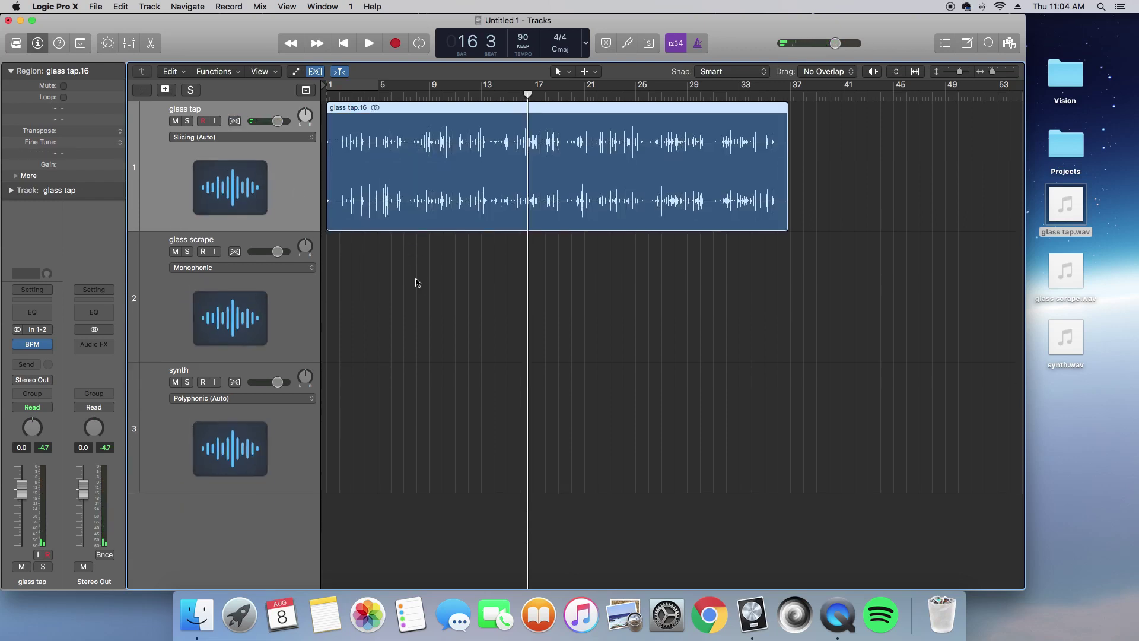
left_click_drag(1068, 269, 323, 306)
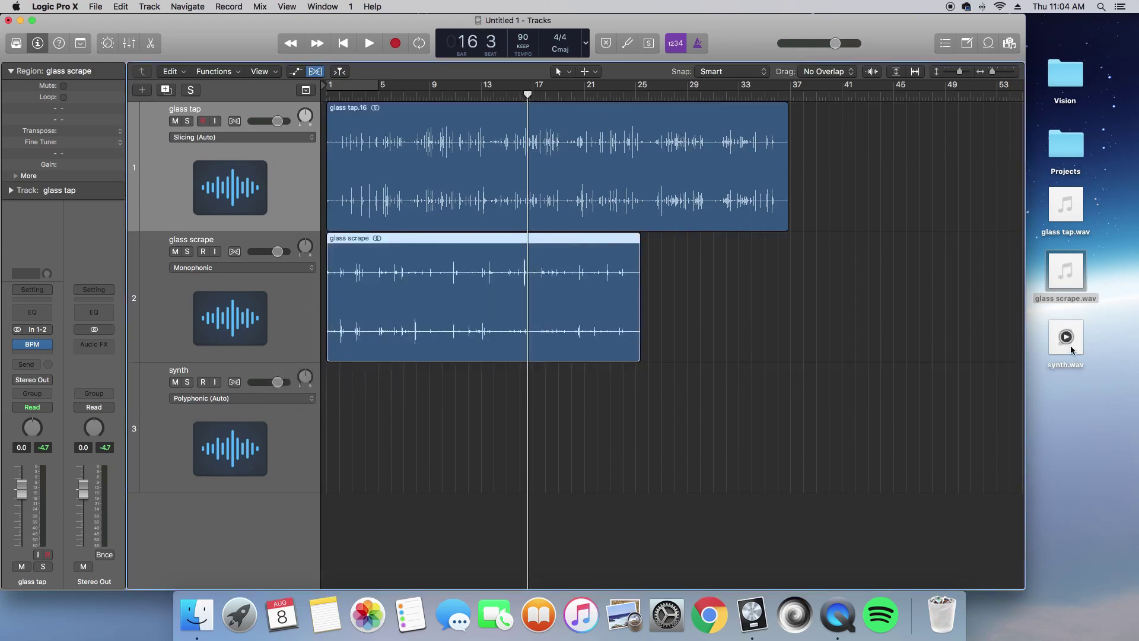
left_click_drag(1071, 346, 326, 432)
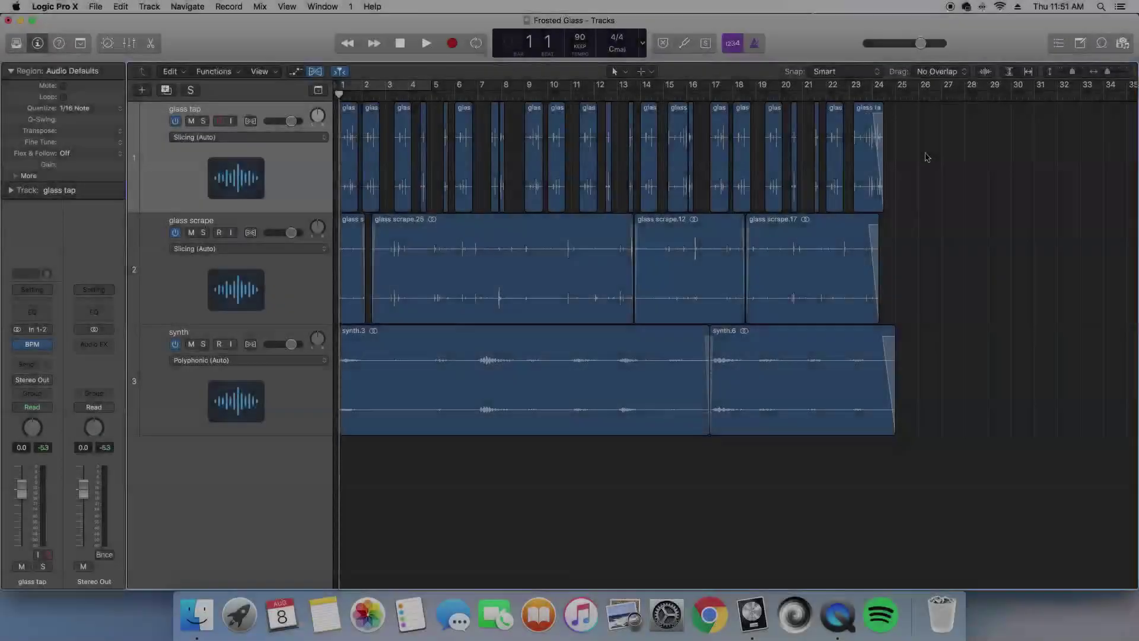
Play the arranged Frosted Glass project from bar 1
key("space")
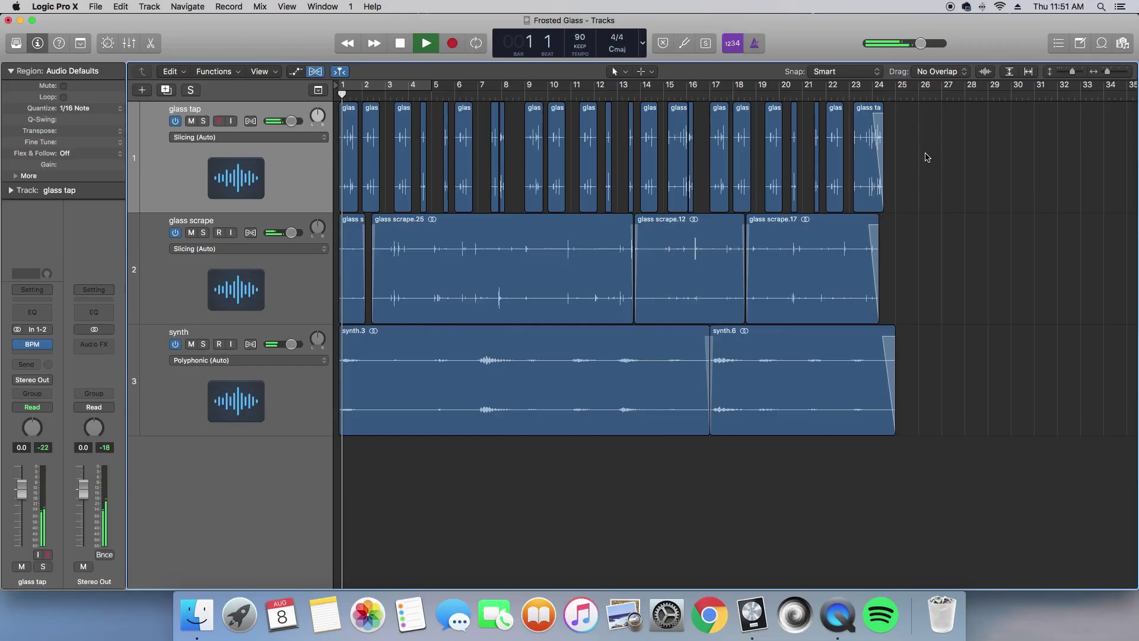